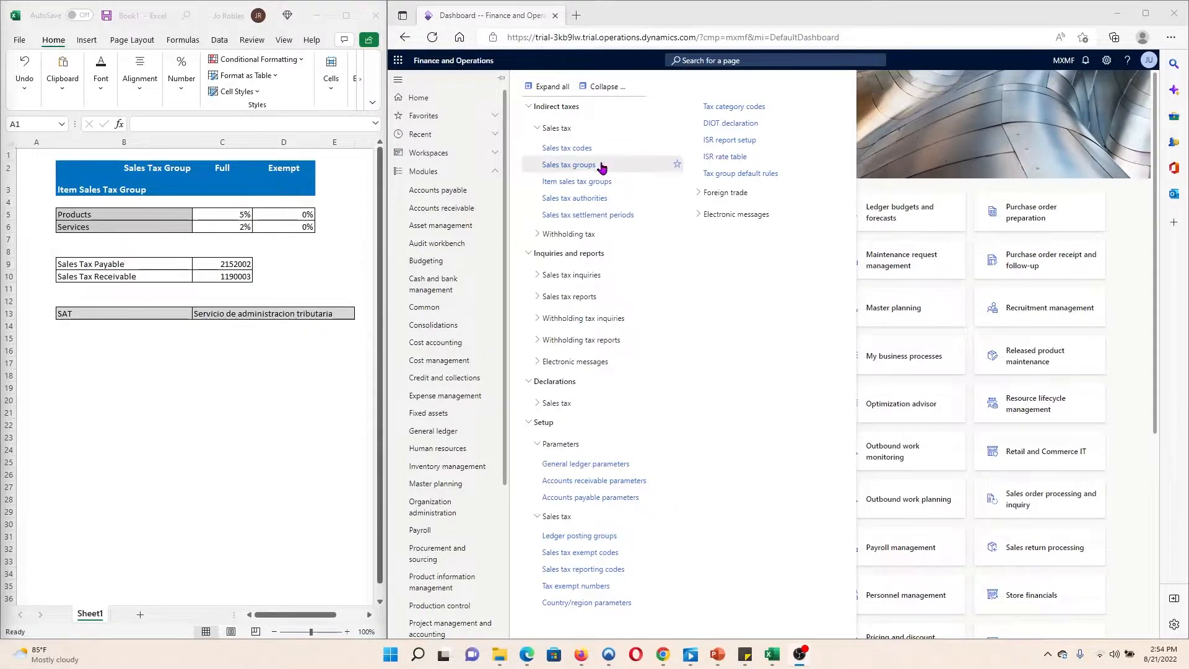
# Review the SAT entry in the sales tax authorities, and open the sales tax settlement periods of the Tax module.
pyautogui.click(584, 199)
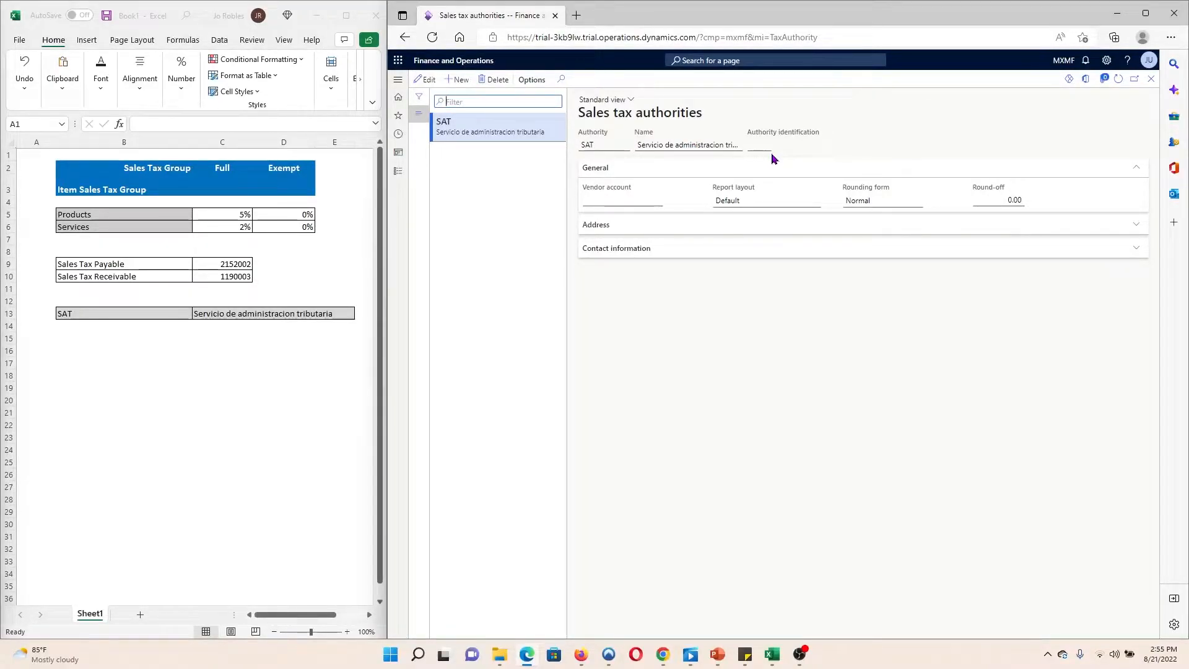
pyautogui.click(399, 175)
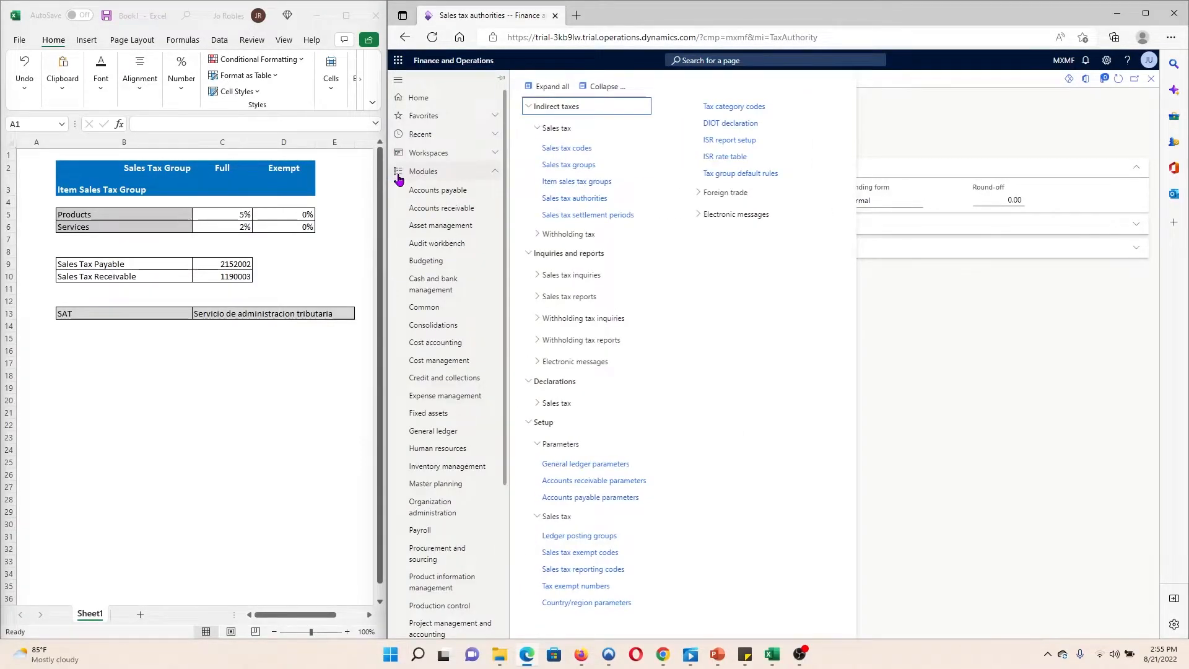
pyautogui.scroll(-4, 483, 426)
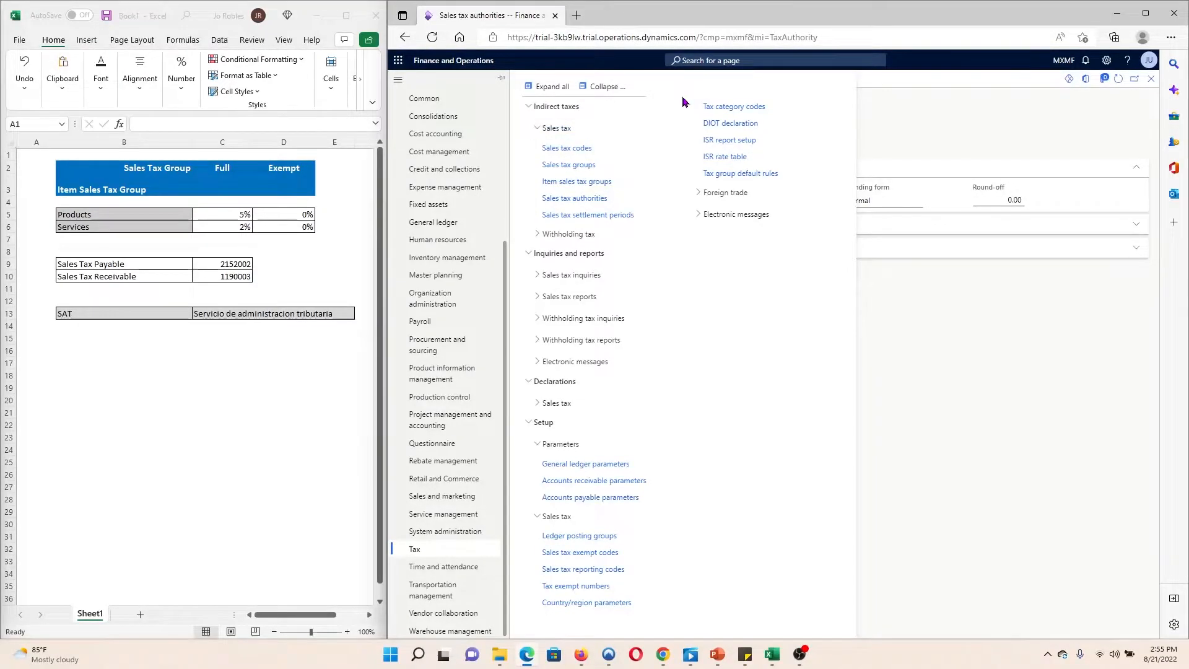
pyautogui.click(602, 216)
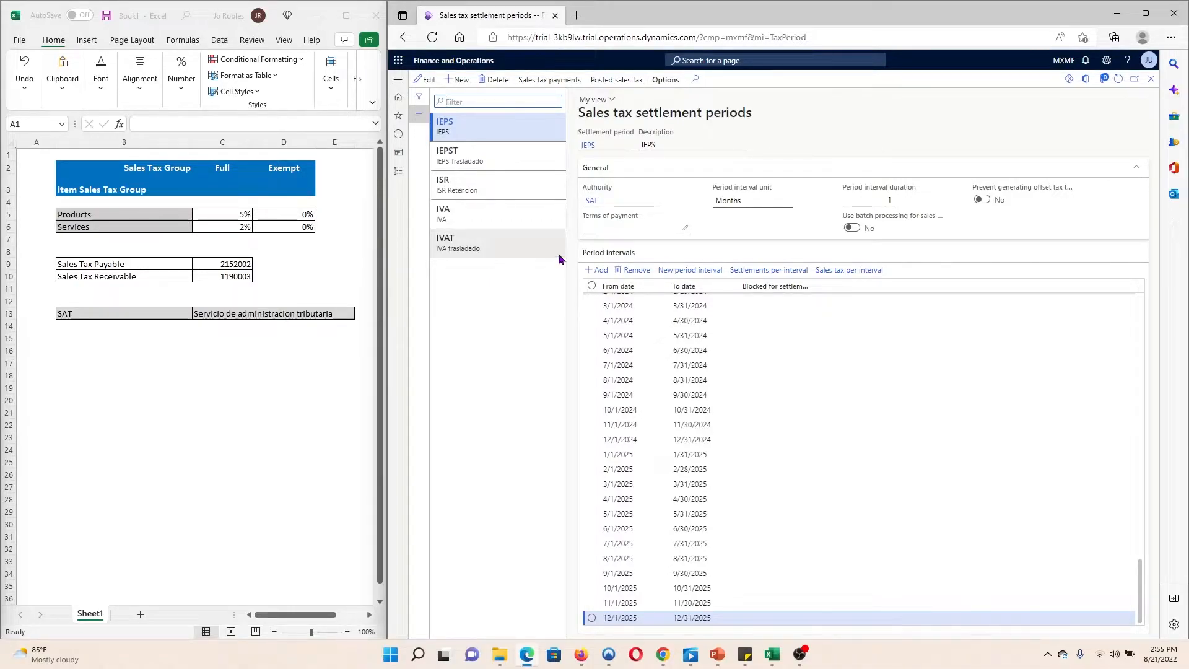
# Create a new settlement period named Mon with the description Monthly.
pyautogui.click(461, 86)
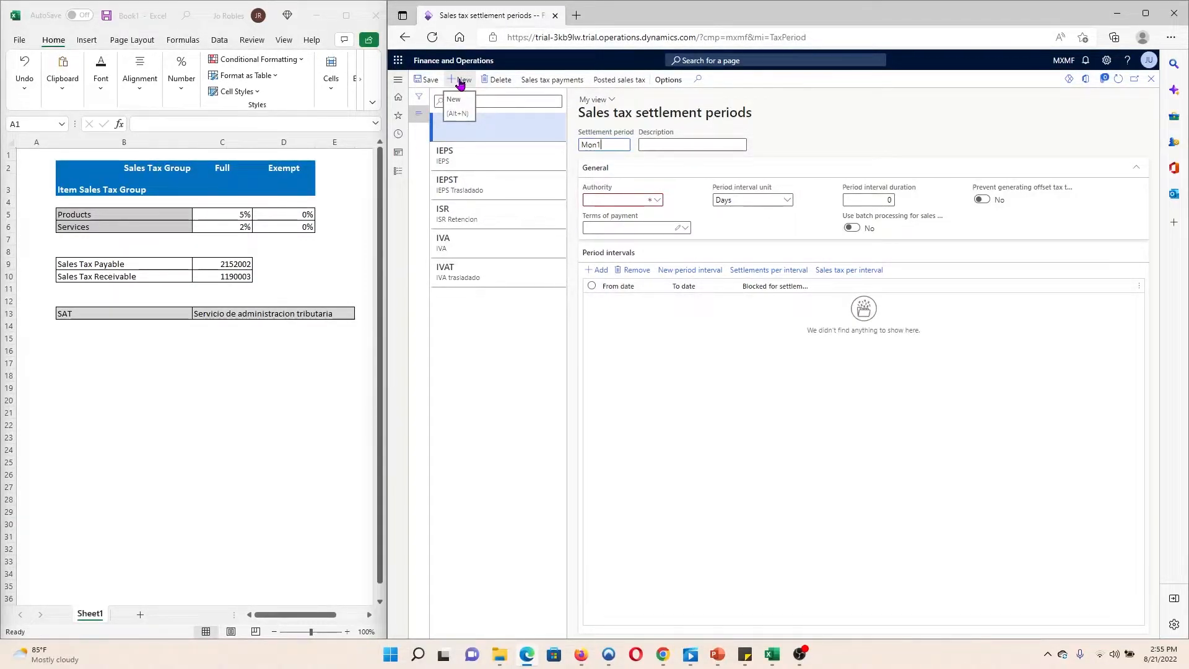
pyautogui.press('Tab')
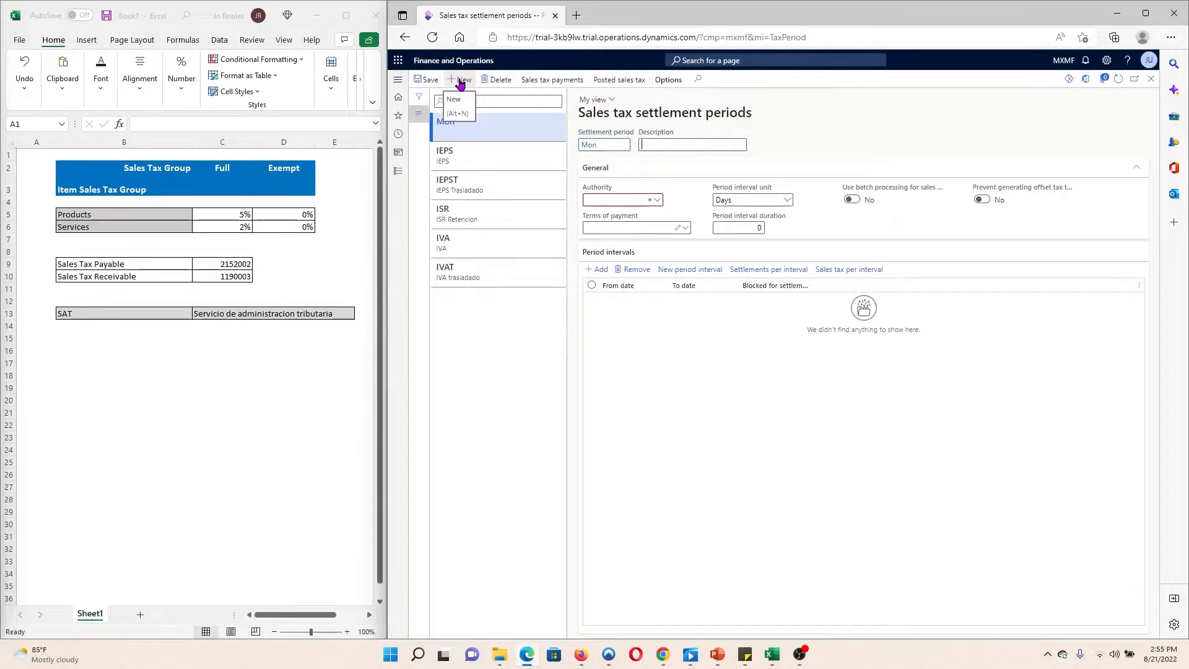
pyautogui.write('Monrthly')
# Assign the SAT authority to the Mon settlement period, with a period interval unit of Months and a duration of 1.
pyautogui.click(657, 200)
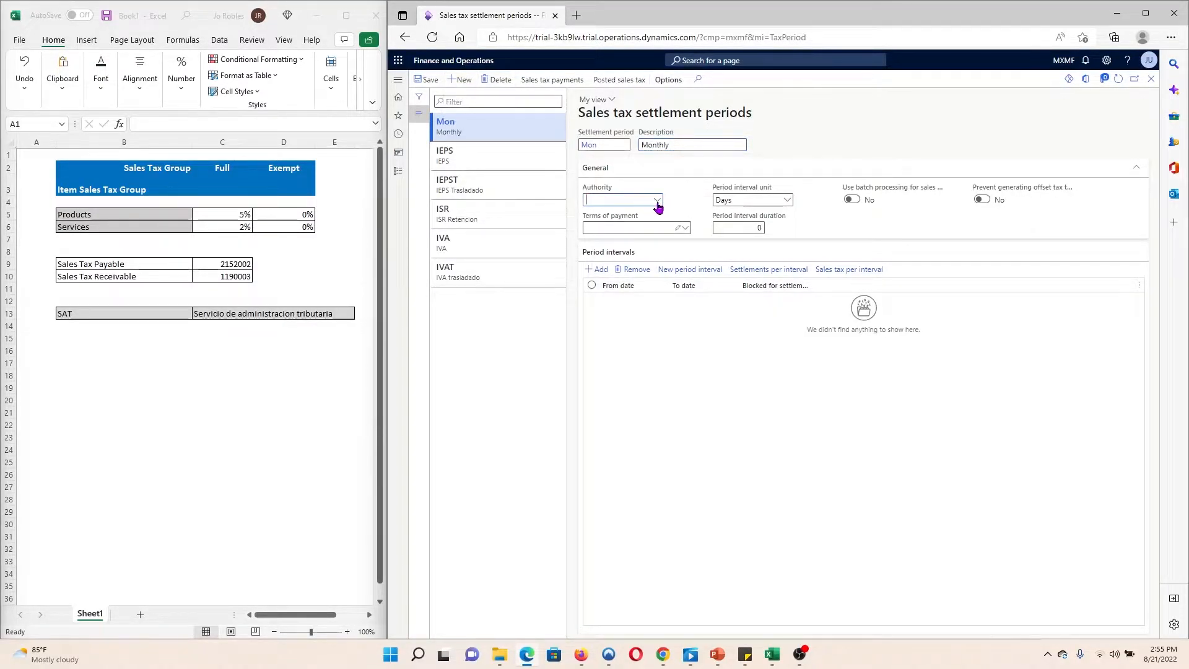
pyautogui.click(630, 232)
pyautogui.click(787, 200)
pyautogui.click(728, 226)
pyautogui.click(754, 227)
# Add a first period interval running from 8/1/2022 to 8/31/2022.
pyautogui.click(599, 271)
pyautogui.click(677, 300)
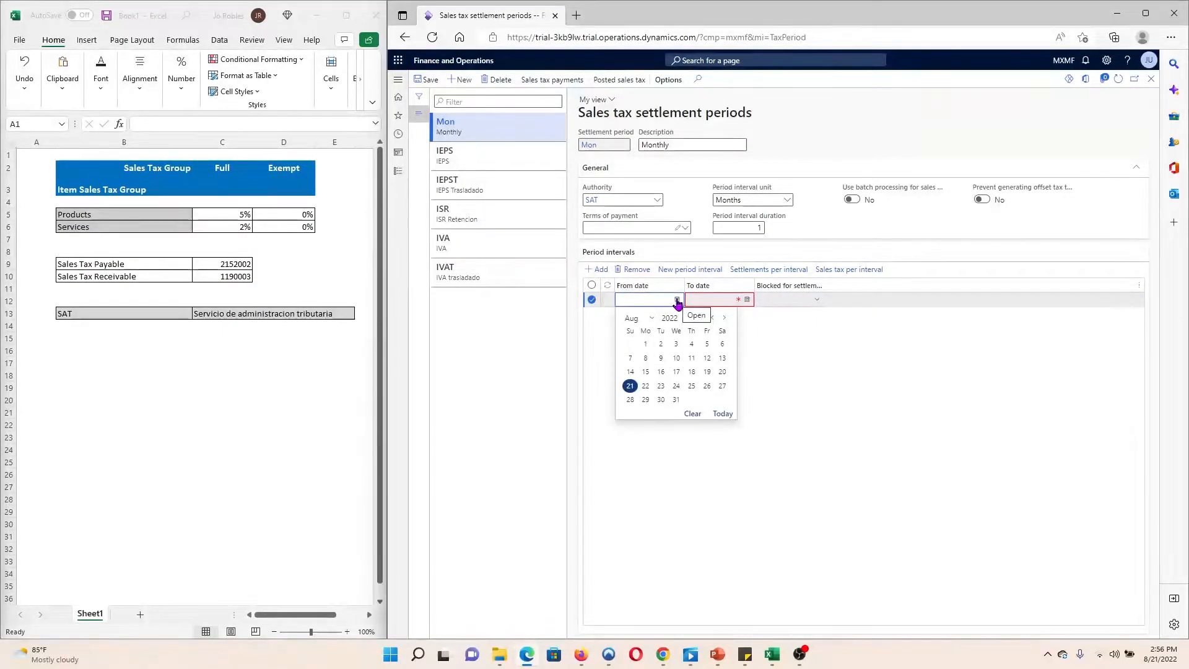
pyautogui.click(645, 344)
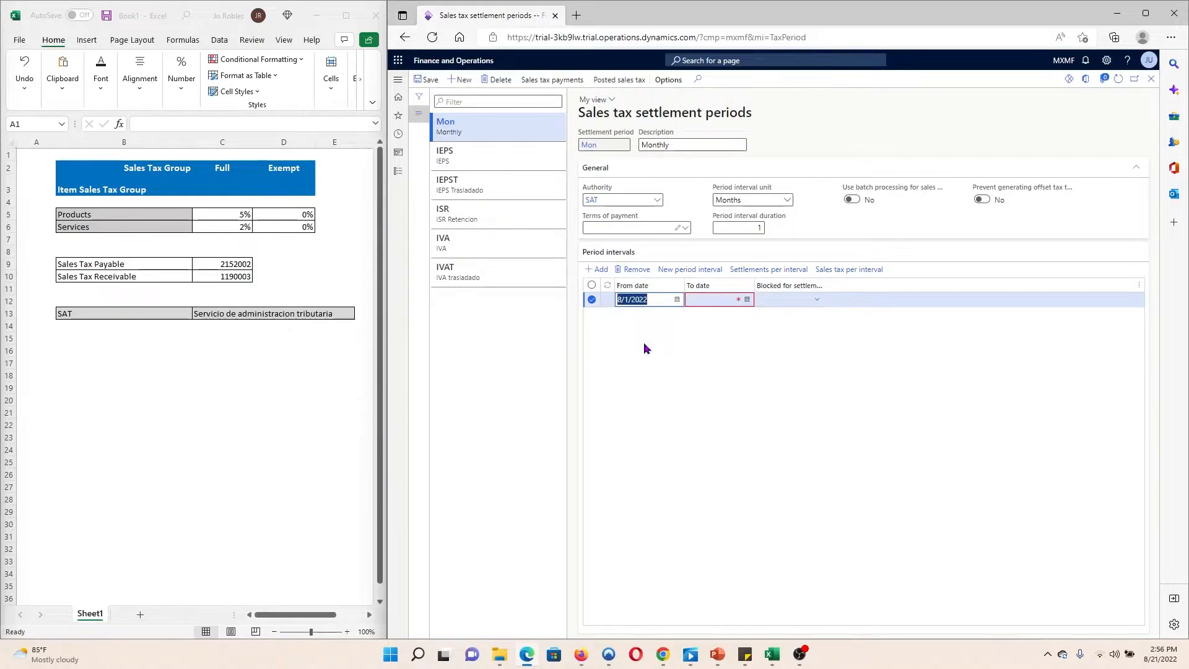
pyautogui.click(745, 299)
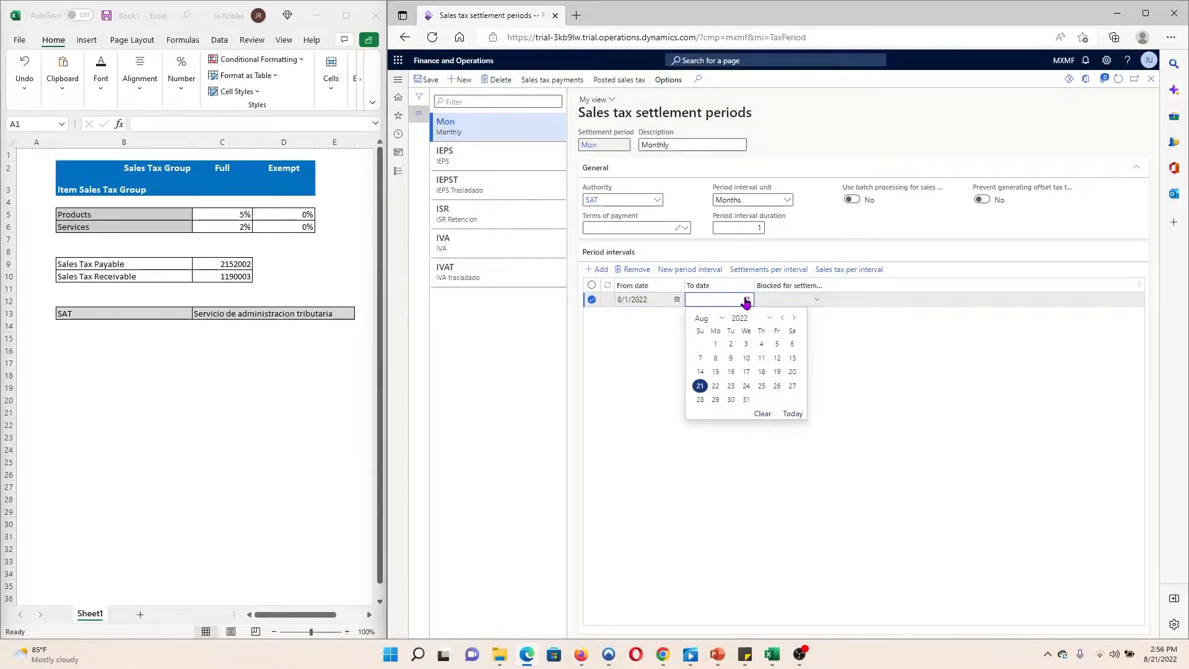
pyautogui.click(745, 401)
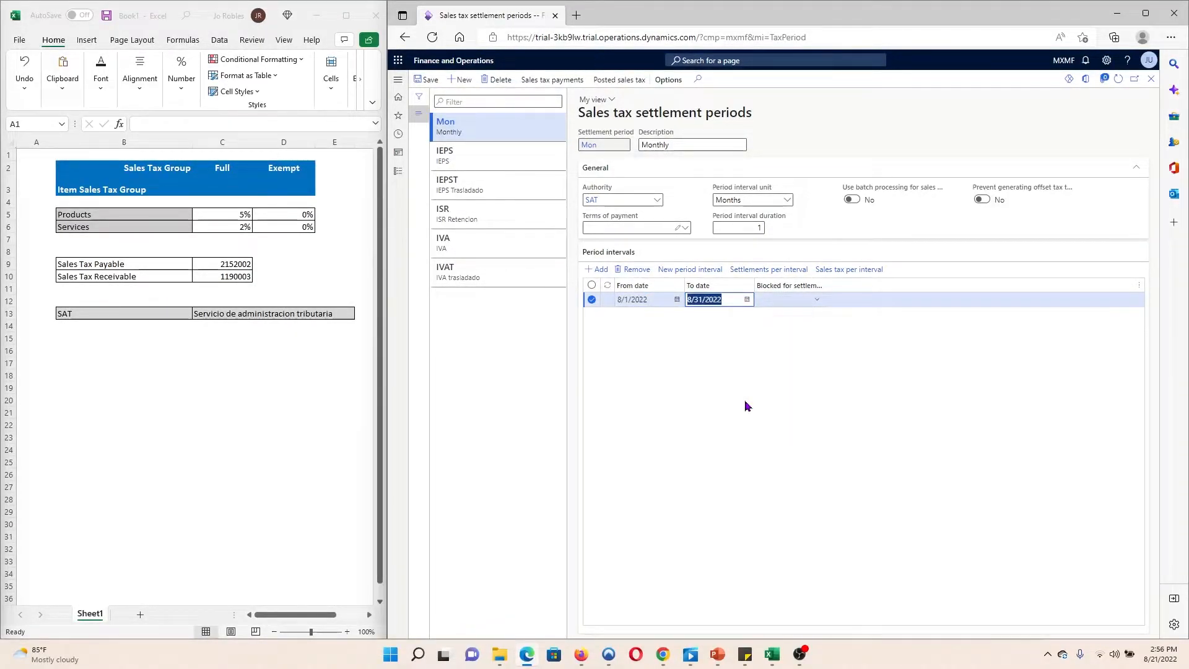
# Generate the consecutive monthly period intervals from September 2022 through August 2023.
pyautogui.click(700, 273)
pyautogui.click(700, 274)
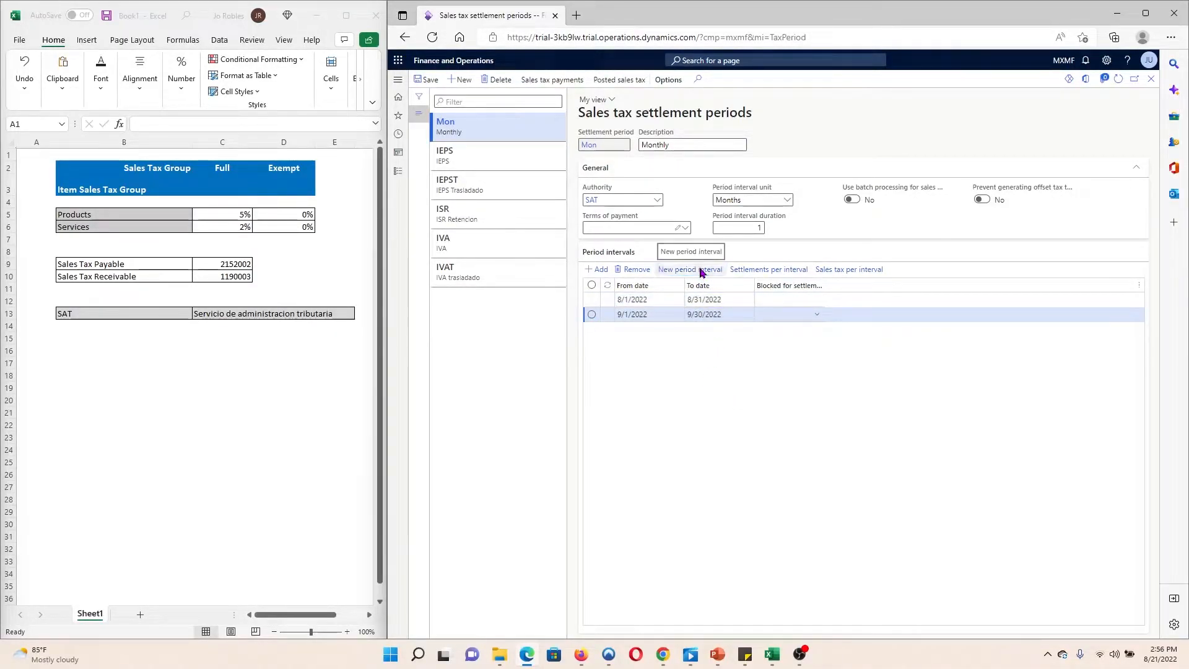
pyautogui.click(700, 274)
pyautogui.click(700, 274)
pyautogui.click(701, 274)
pyautogui.click(701, 274)
pyautogui.click(701, 274)
pyautogui.click(701, 273)
pyautogui.click(700, 274)
pyautogui.click(700, 274)
pyautogui.click(701, 274)
pyautogui.click(700, 274)
pyautogui.click(700, 274)
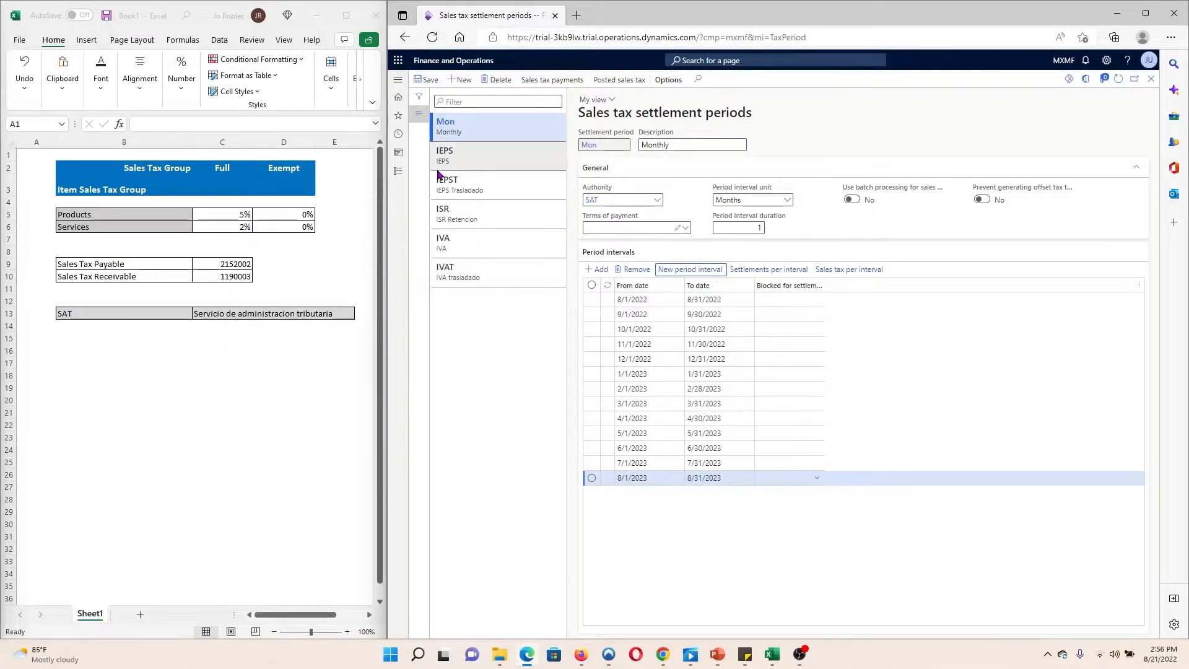
# Create a new ledger posting group named MX with the description "Mexico tax ledger posting".
pyautogui.click(399, 176)
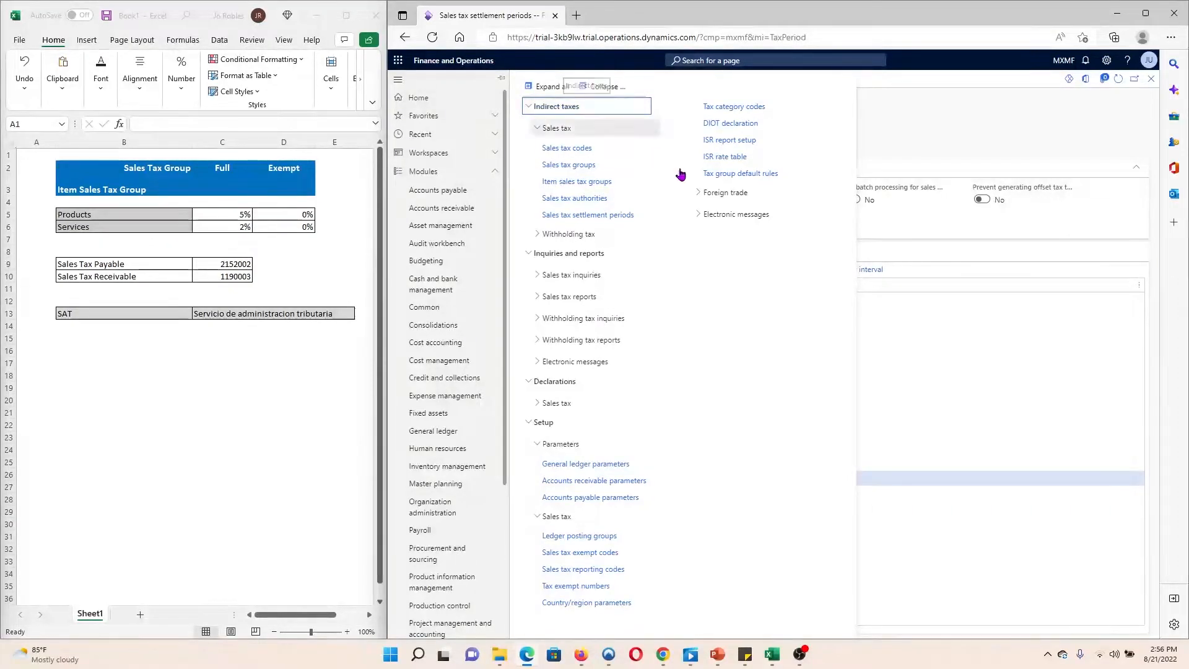
pyautogui.click(593, 537)
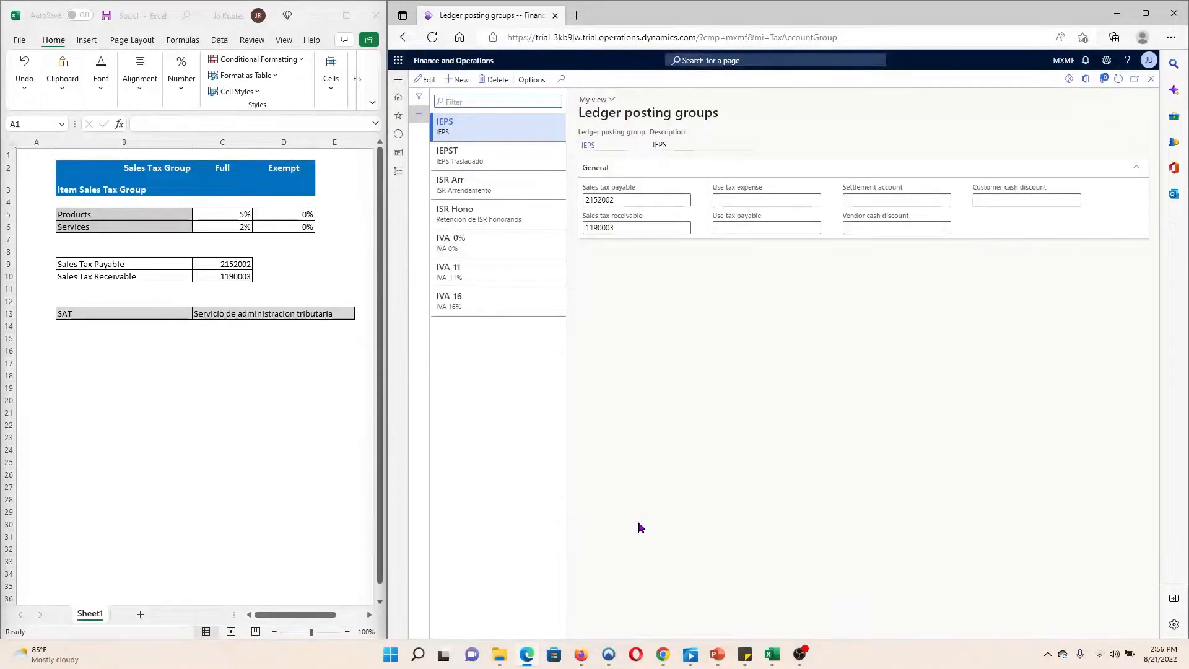
pyautogui.click(455, 81)
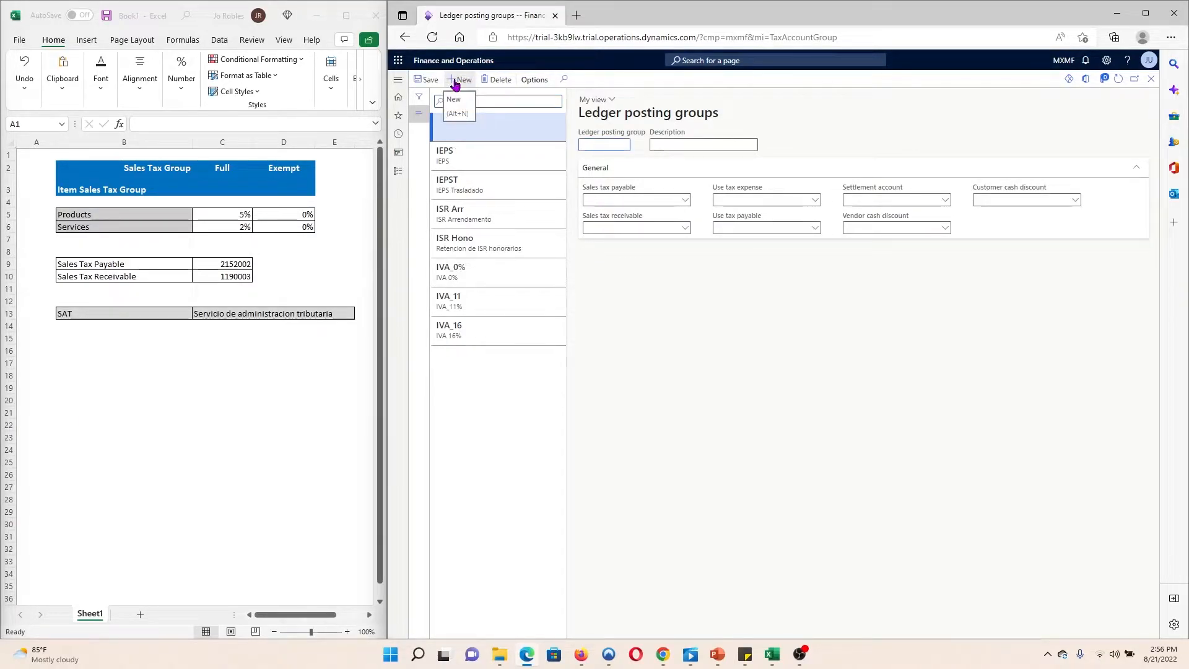
pyautogui.write('mX')
pyautogui.press('Tab')
pyautogui.write('Mexico tax ledger posting')
# Copy the sales tax payable account from worksheet cell C9 and the receivable account from C10 into the MX posting group, and save it.
pyautogui.click(263, 284)
pyautogui.click(239, 264)
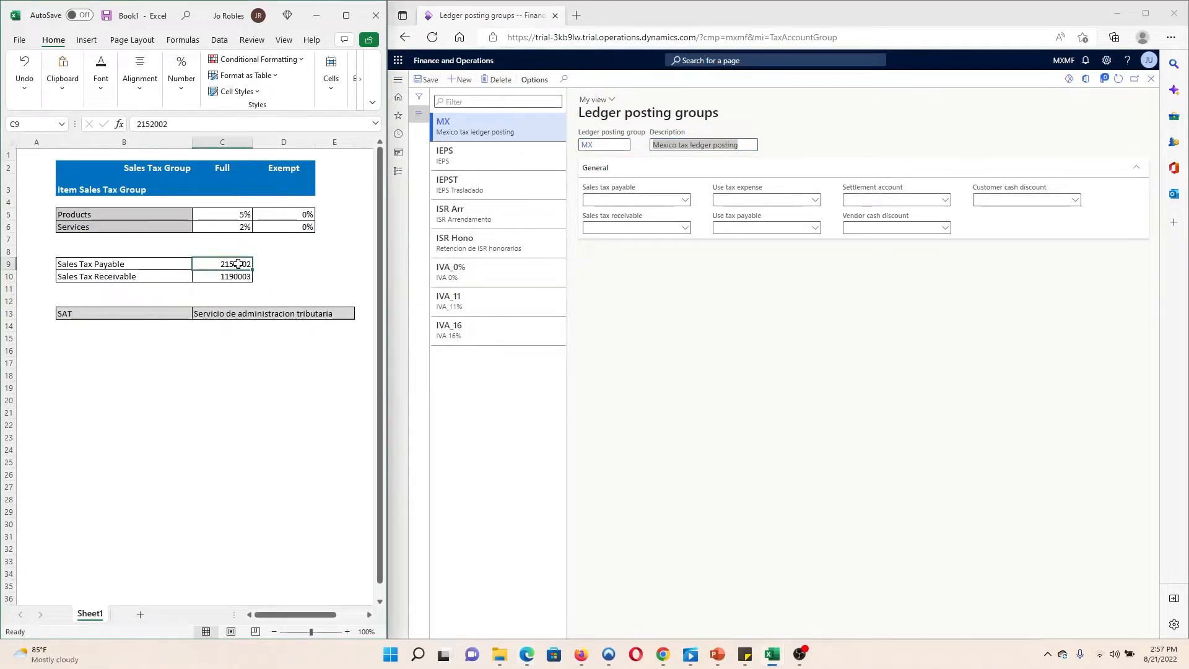
pyautogui.hotkey('ctrl', 'c')
pyautogui.click(635, 199)
pyautogui.hotkey('ctrl', 'v')
pyautogui.click(238, 276)
pyautogui.hotkey('ctrl', 'c')
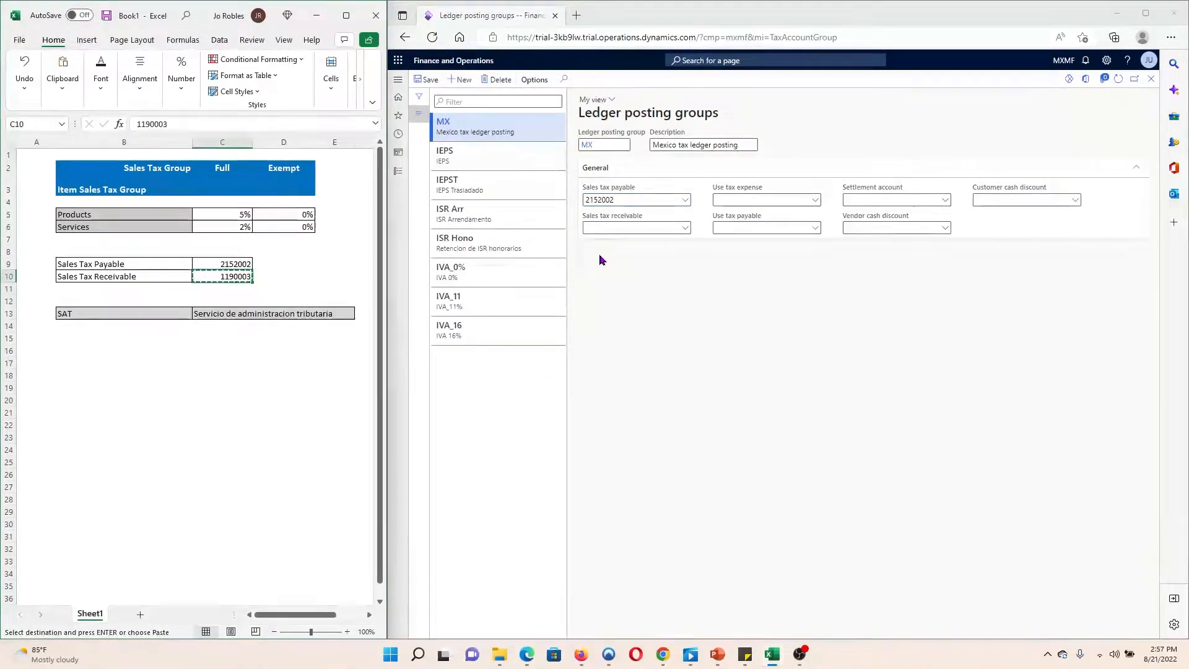
pyautogui.click(623, 229)
pyautogui.hotkey('ctrl', 'v')
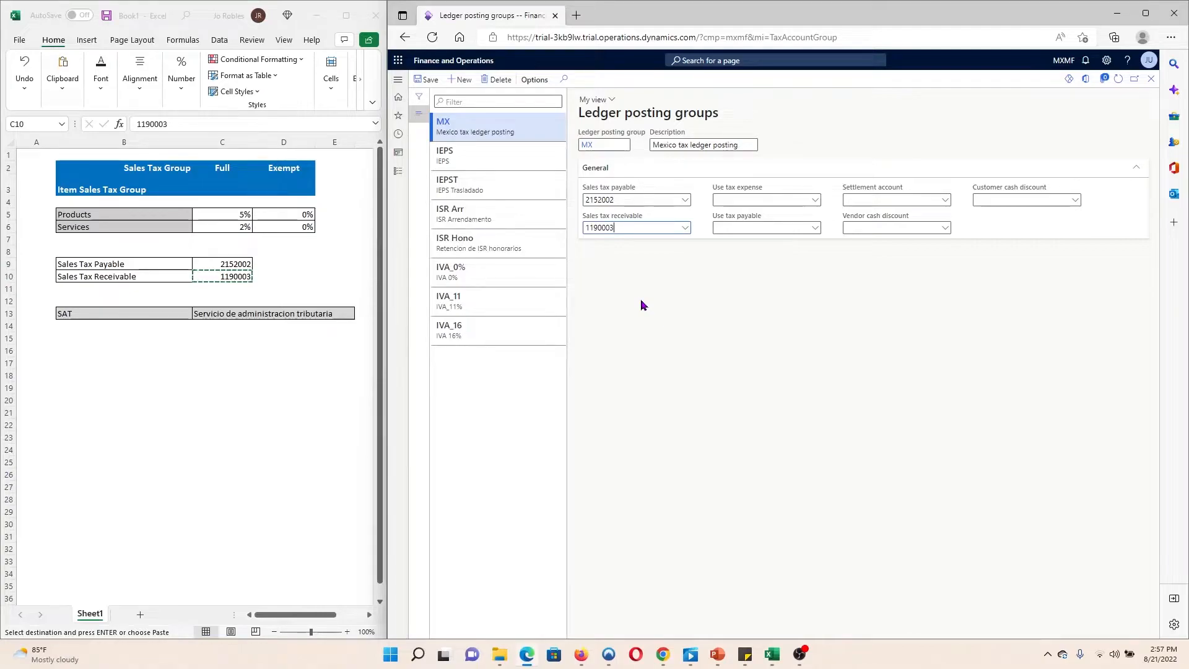
pyautogui.click(424, 81)
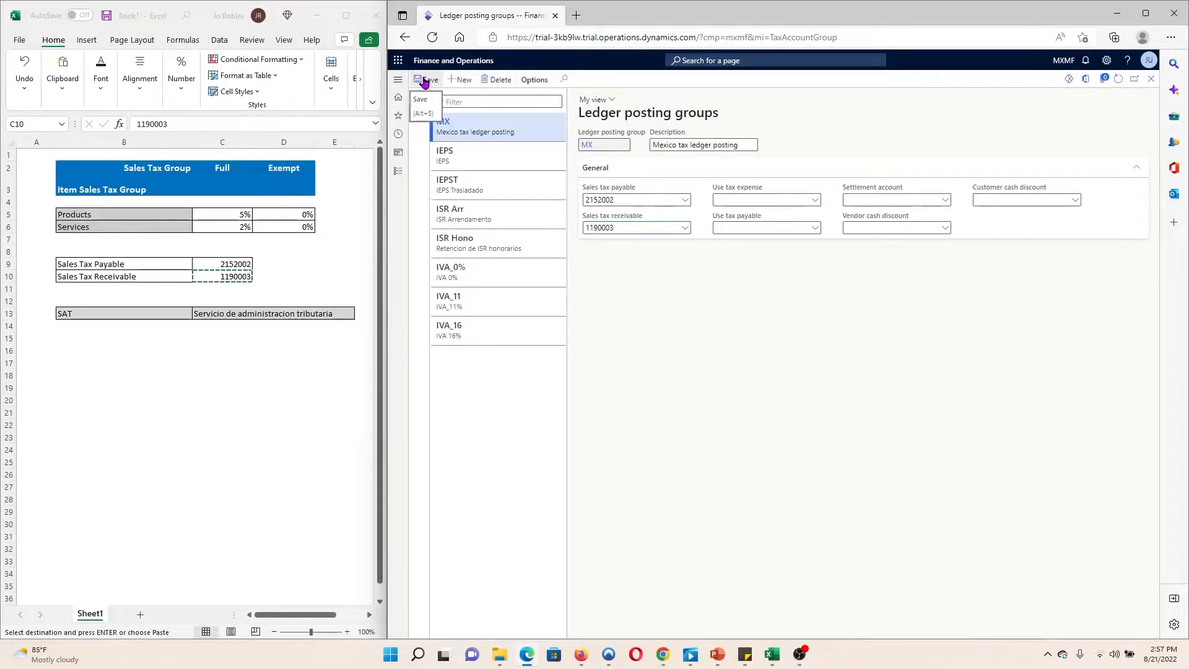
# Open the sales tax codes and start a new sales tax code record.
pyautogui.click(399, 172)
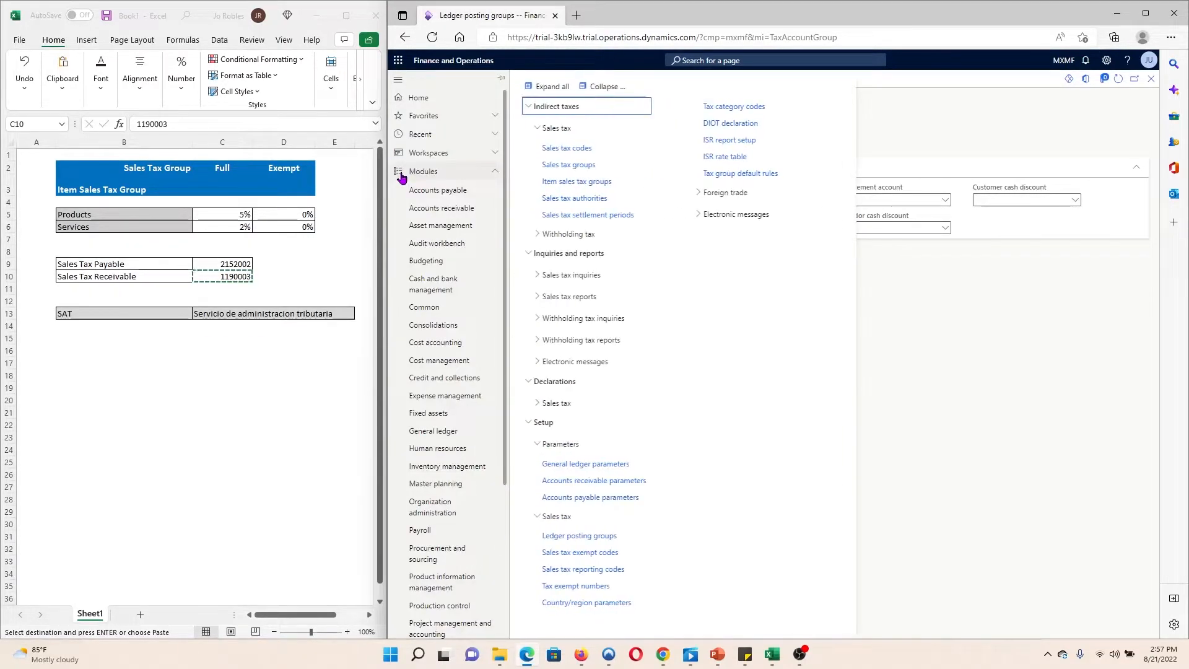
pyautogui.click(563, 150)
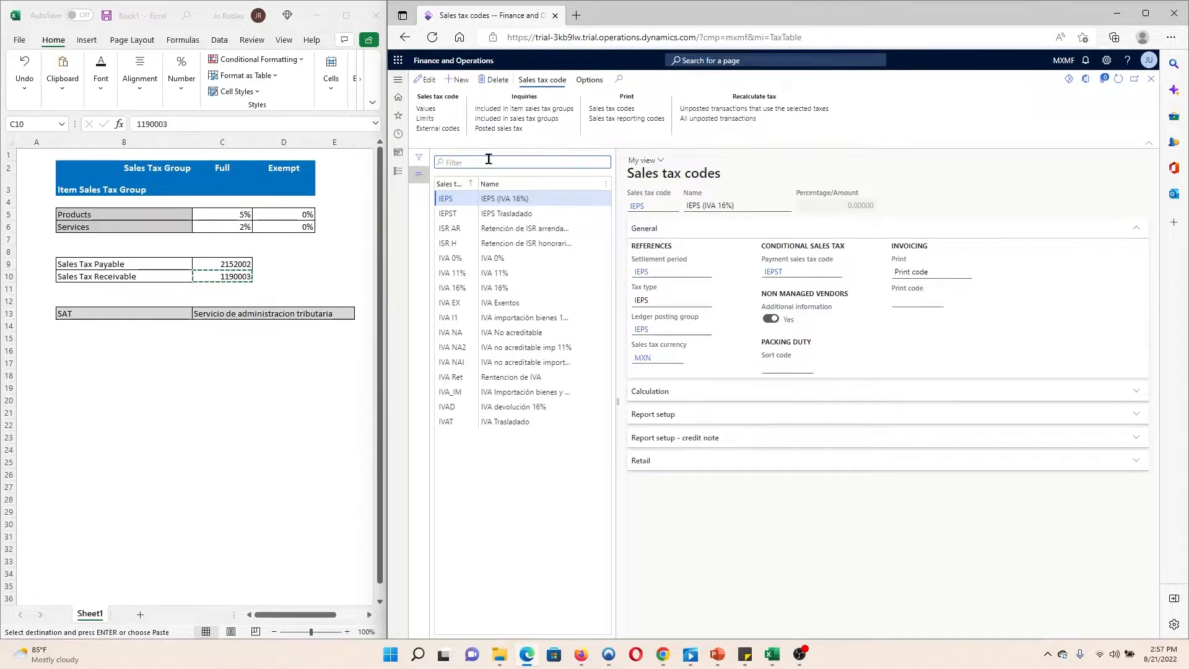
pyautogui.click(457, 79)
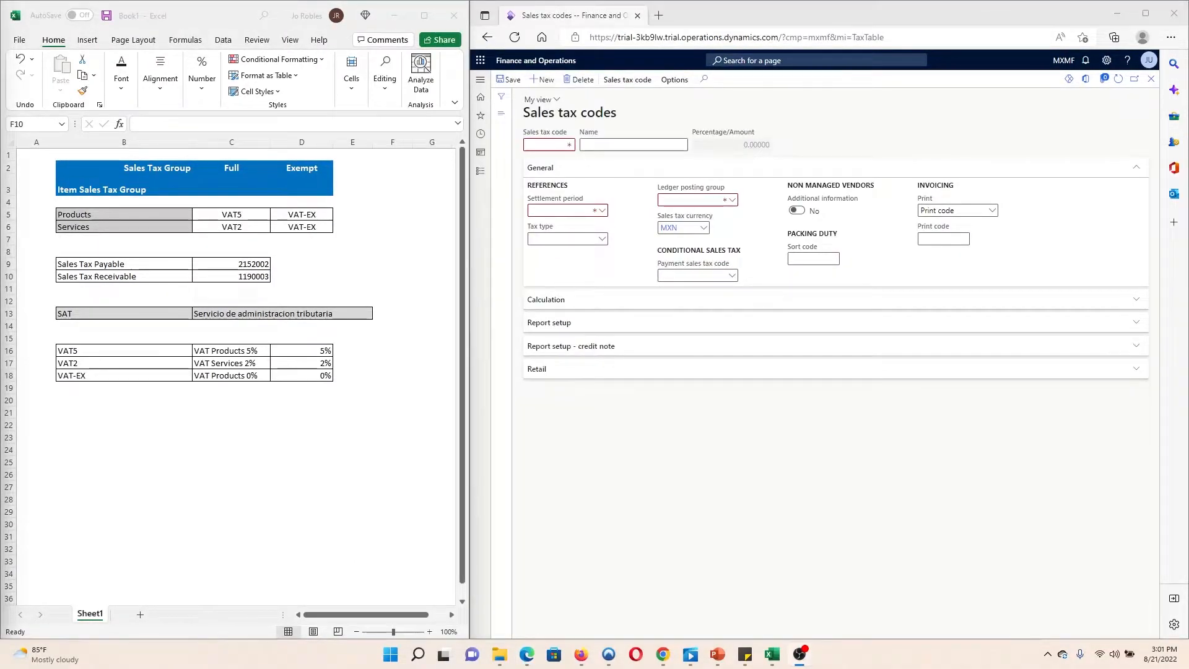
# Examine the worksheet's tax group matrix and the rates listed for VAT5, VAT2 and VAT-EX.
pyautogui.moveTo(36, 214); pyautogui.dragTo(379, 411)
pyautogui.click(255, 449)
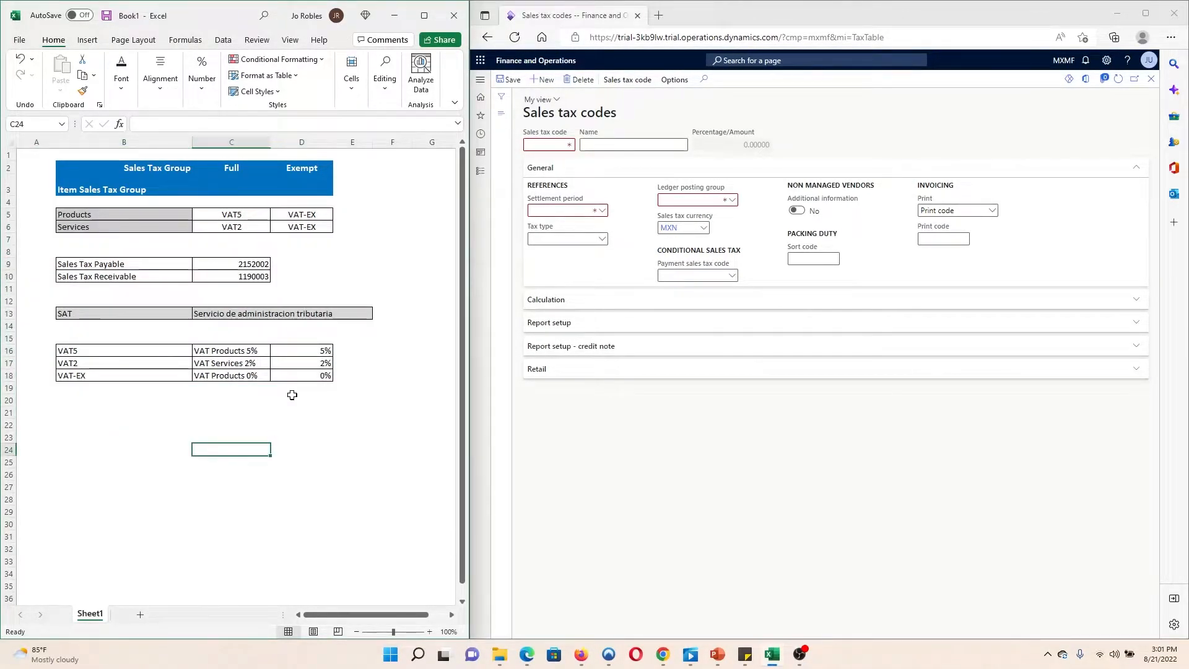
pyautogui.click(253, 215)
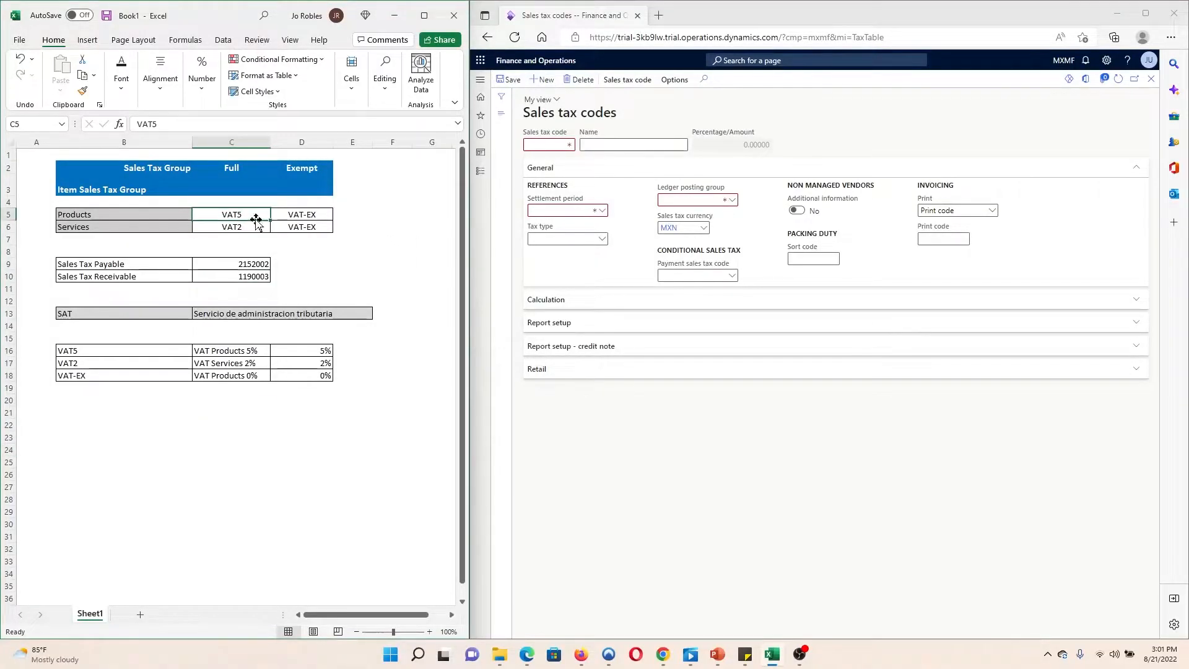
pyautogui.click(313, 351)
pyautogui.click(325, 364)
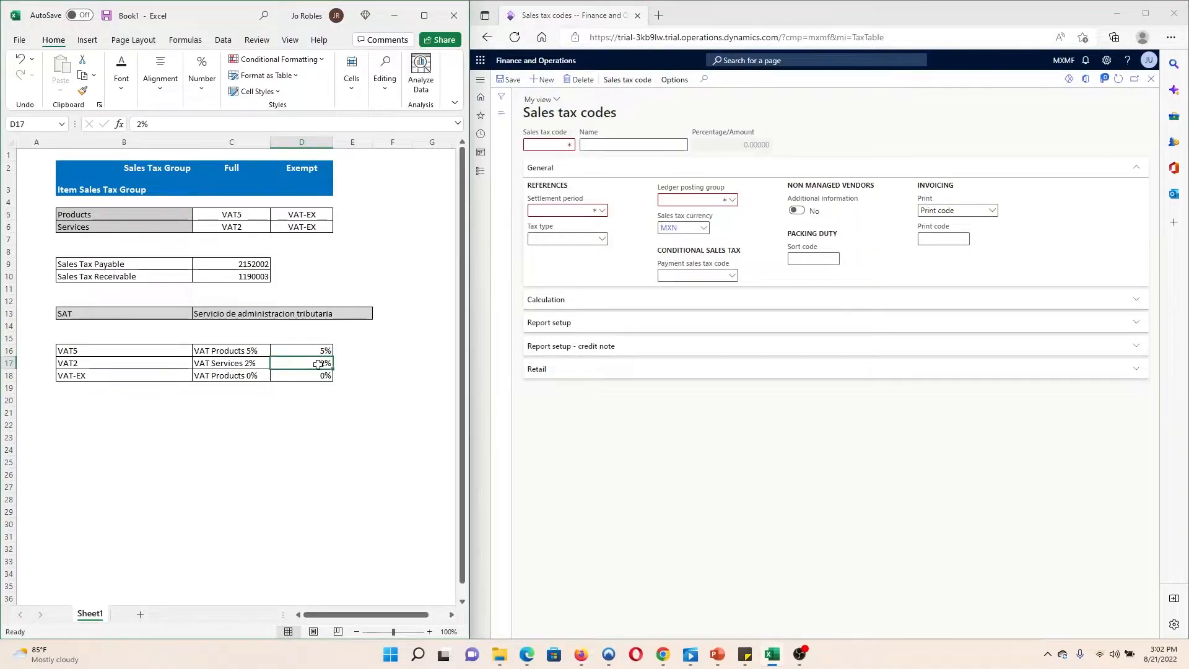
pyautogui.click(101, 379)
pyautogui.click(319, 374)
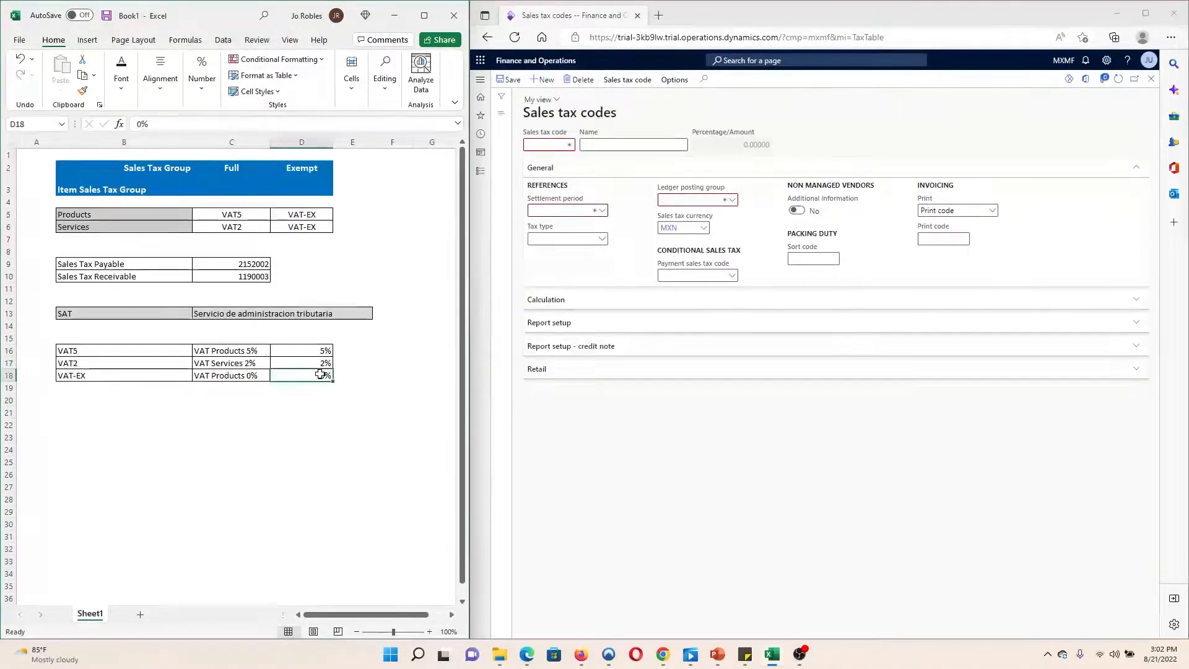
# Change the VAT-EX description in worksheet cell C18 to "VAT Exempt".
pyautogui.click(239, 377)
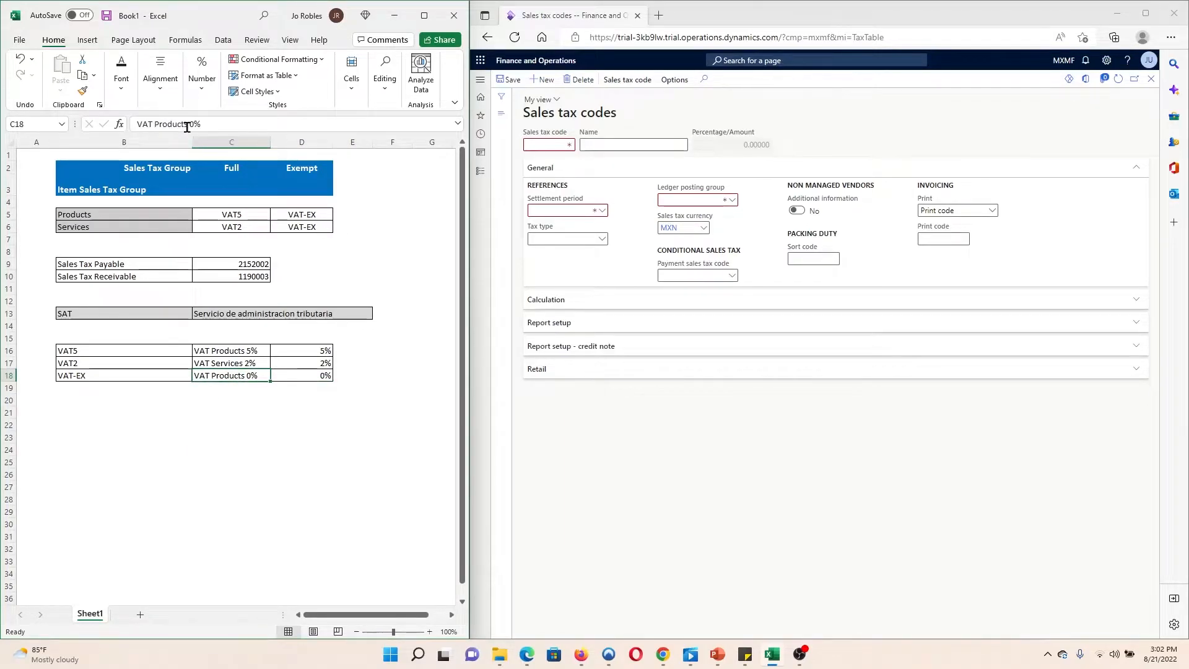
pyautogui.click(210, 124)
pyautogui.moveTo(199, 123); pyautogui.dragTo(158, 123)
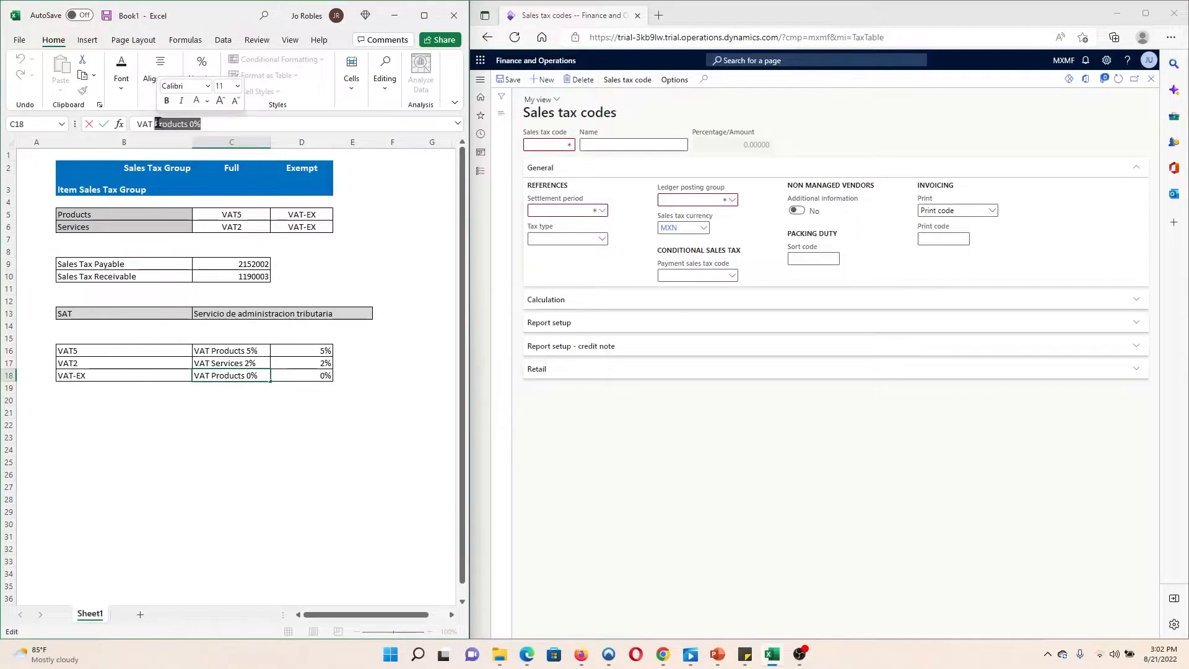
pyautogui.write('eXEMPT')
pyautogui.click(407, 413)
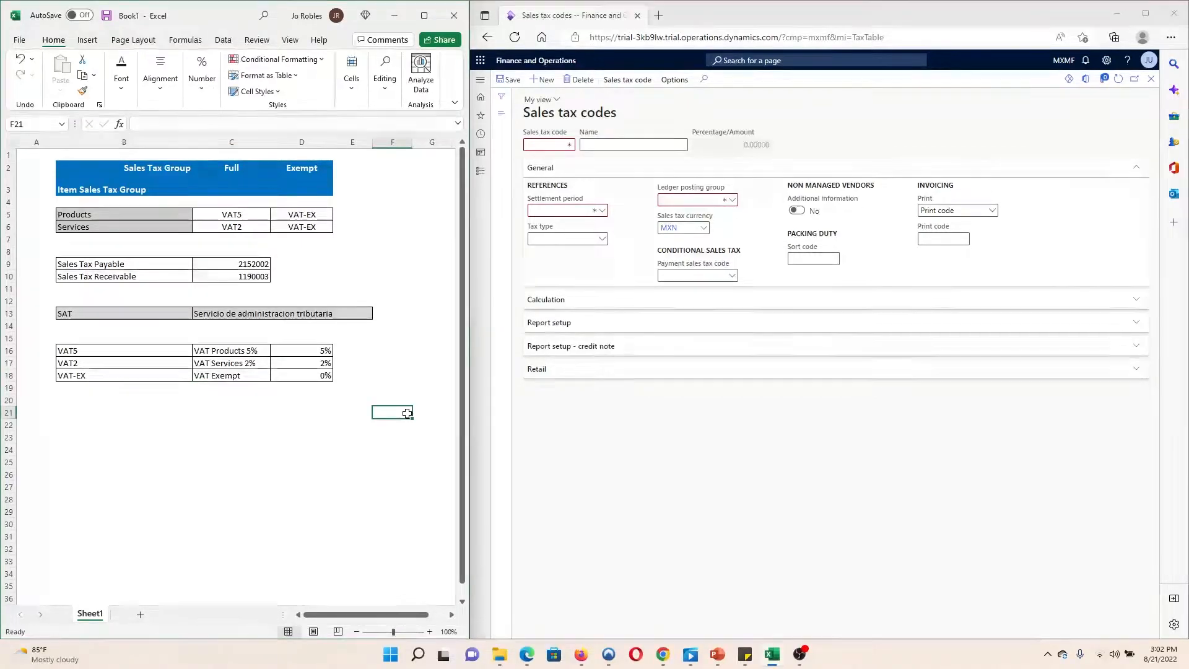
# Copy the code VAT5 and the name "VAT Products 5%" from the worksheet into the new sales tax code.
pyautogui.click(91, 353)
pyautogui.hotkey('ctrl', 'c')
pyautogui.click(485, 283)
pyautogui.hotkey('ctrl', 'v')
pyautogui.click(231, 350)
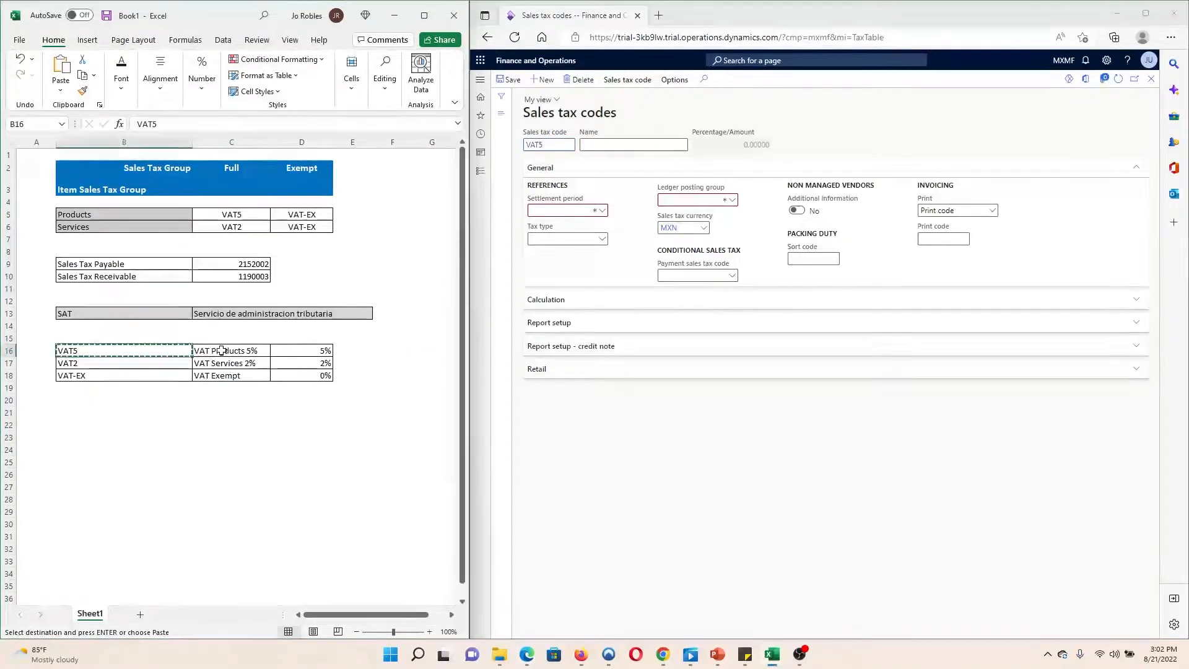
pyautogui.hotkey('ctrl', 'c')
pyautogui.click(632, 145)
pyautogui.hotkey('ctrl', 'v')
# Set the VAT5 tax code's settlement period to Mon and its ledger posting group to MX.
pyautogui.click(602, 212)
pyautogui.click(592, 314)
pyautogui.click(730, 200)
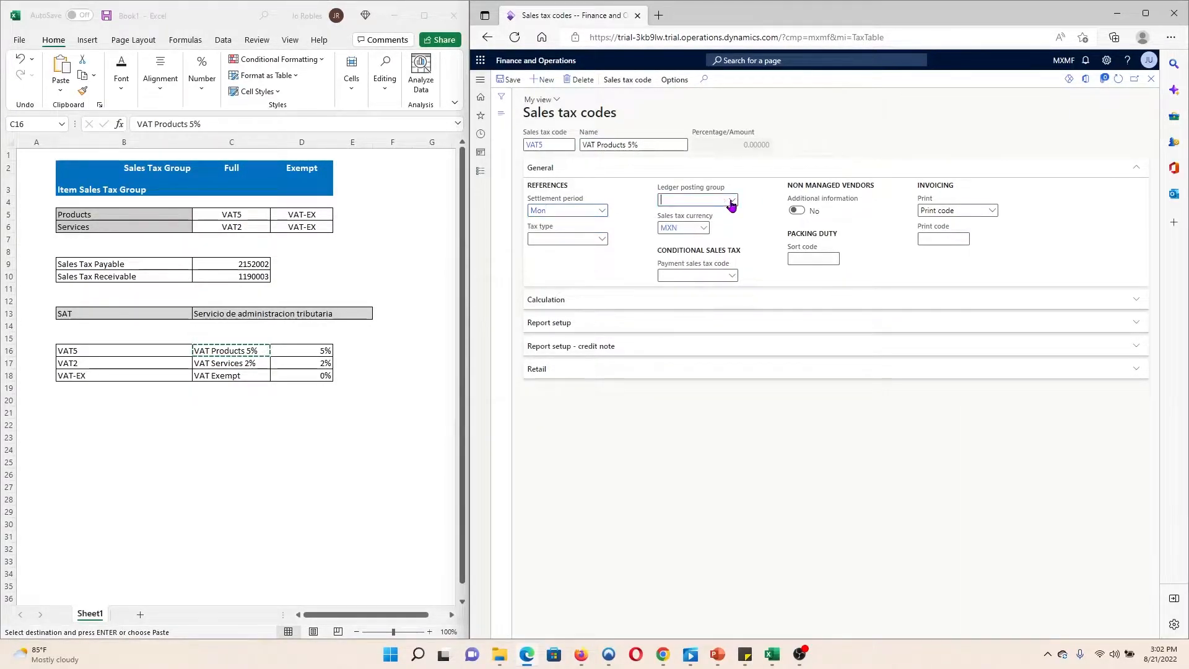
pyautogui.scroll(-2, 753, 259)
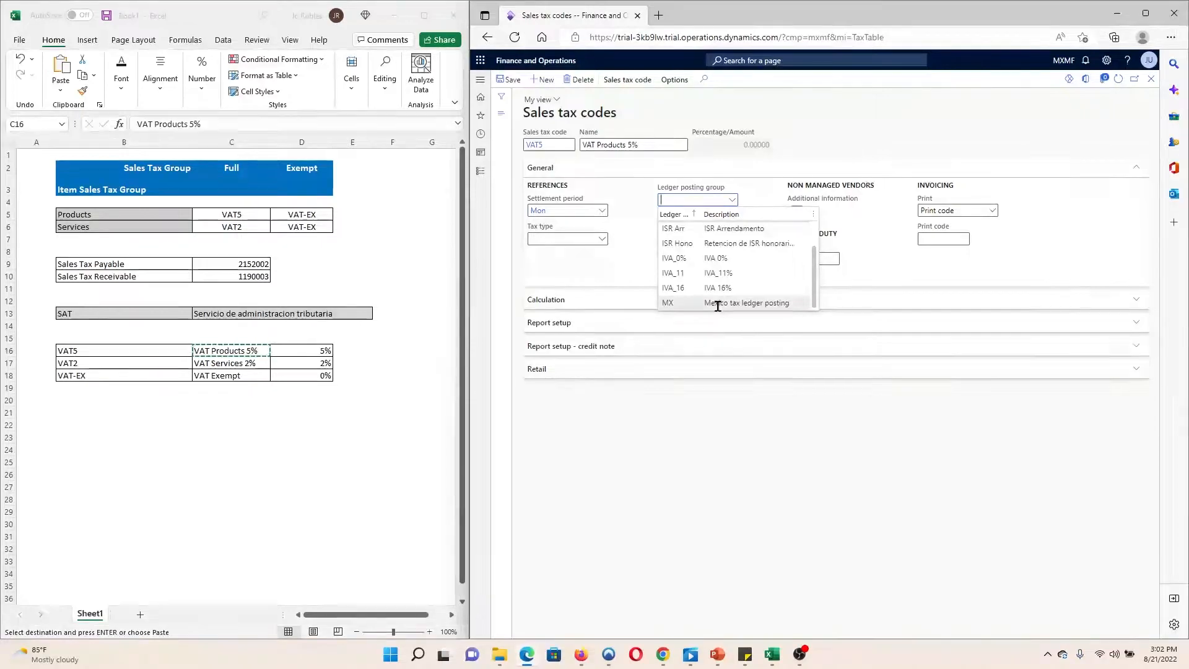
pyautogui.click(768, 302)
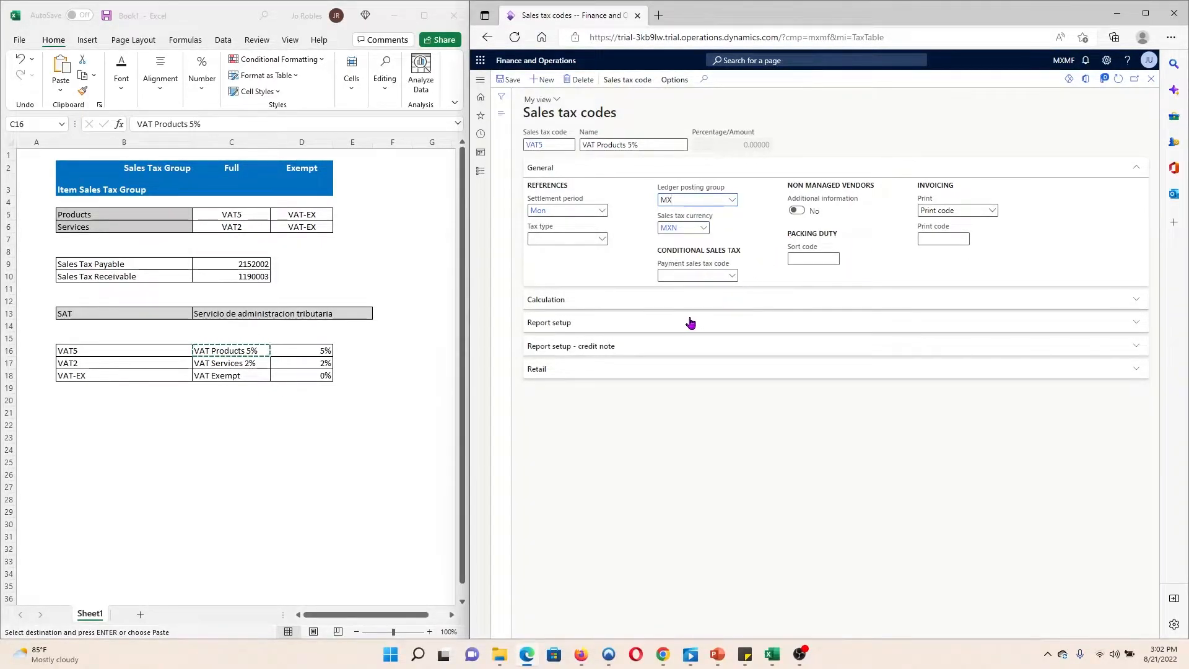
# Set the VAT5 sales tax code's tax type to IVA so its values can be opened.
pyautogui.click(627, 80)
pyautogui.click(509, 110)
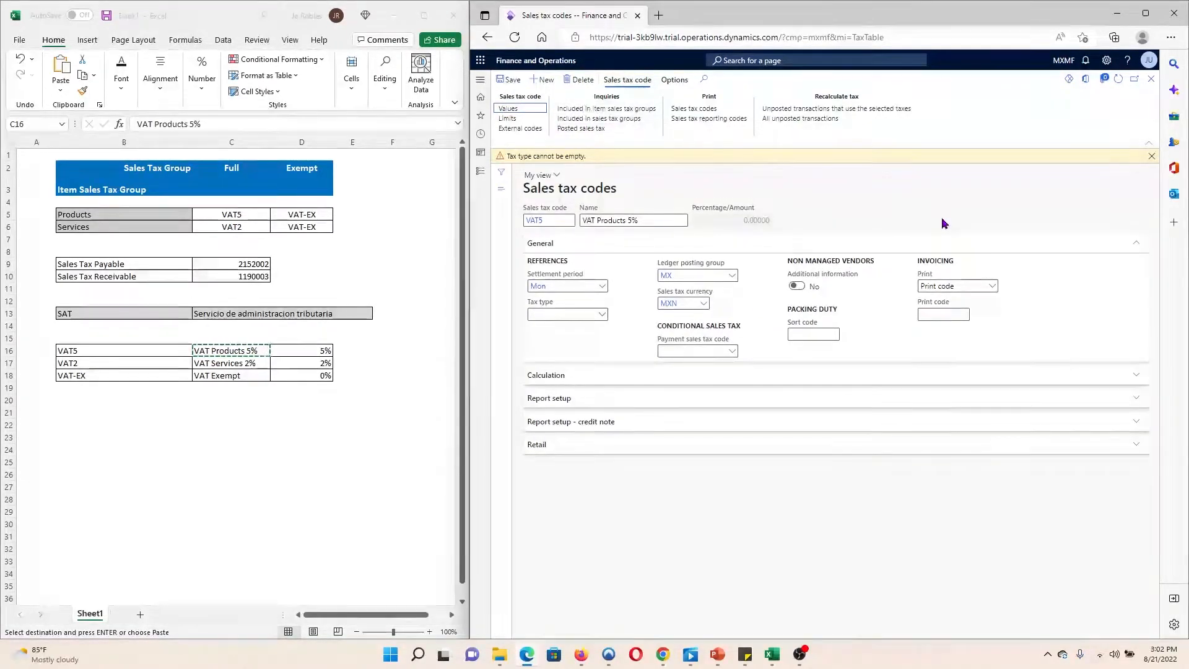
pyautogui.click(604, 316)
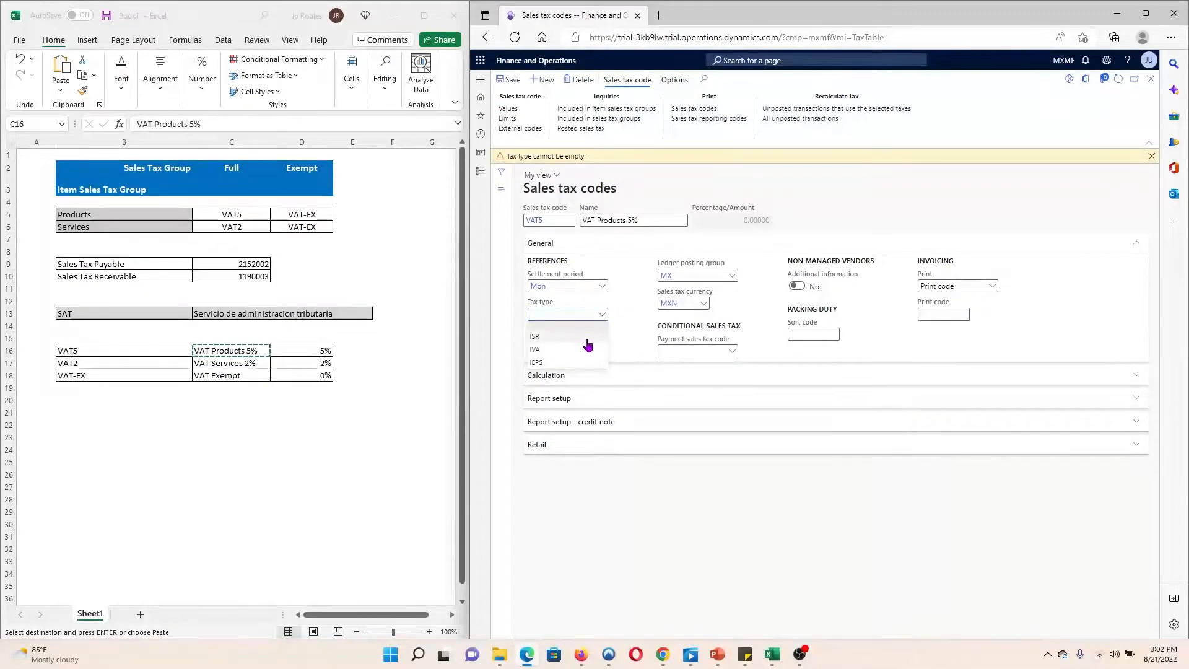
pyautogui.click(536, 350)
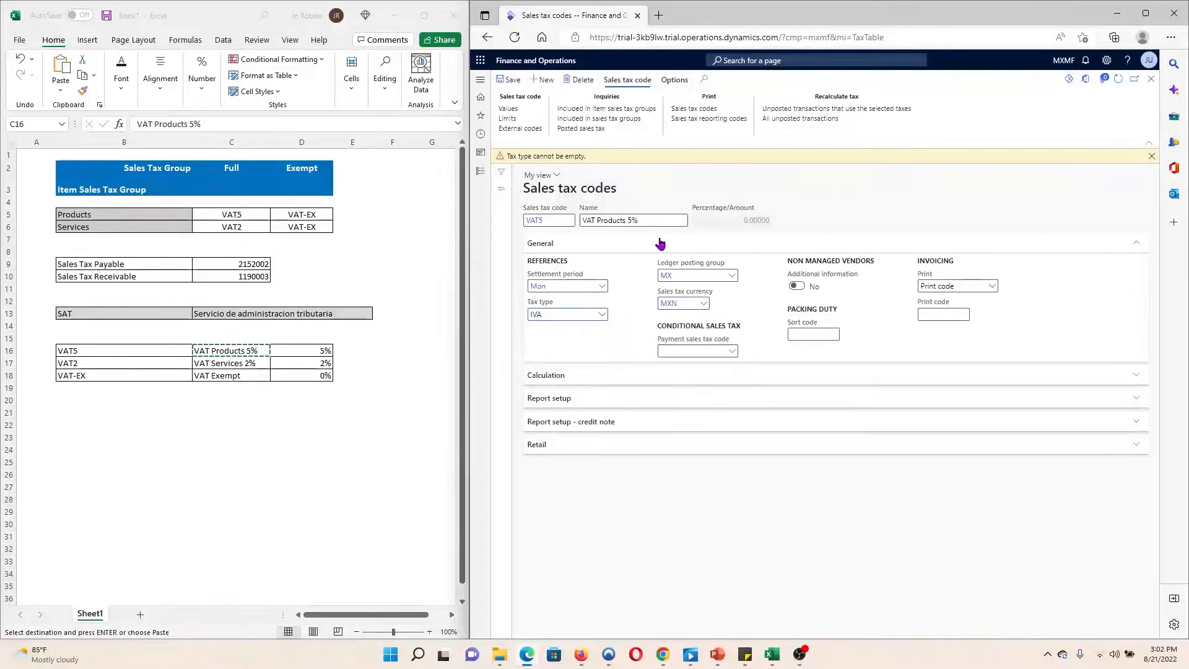
# Enter 5 as the VAT5 tax code's value, save it and return to the sales tax codes.
pyautogui.click(509, 110)
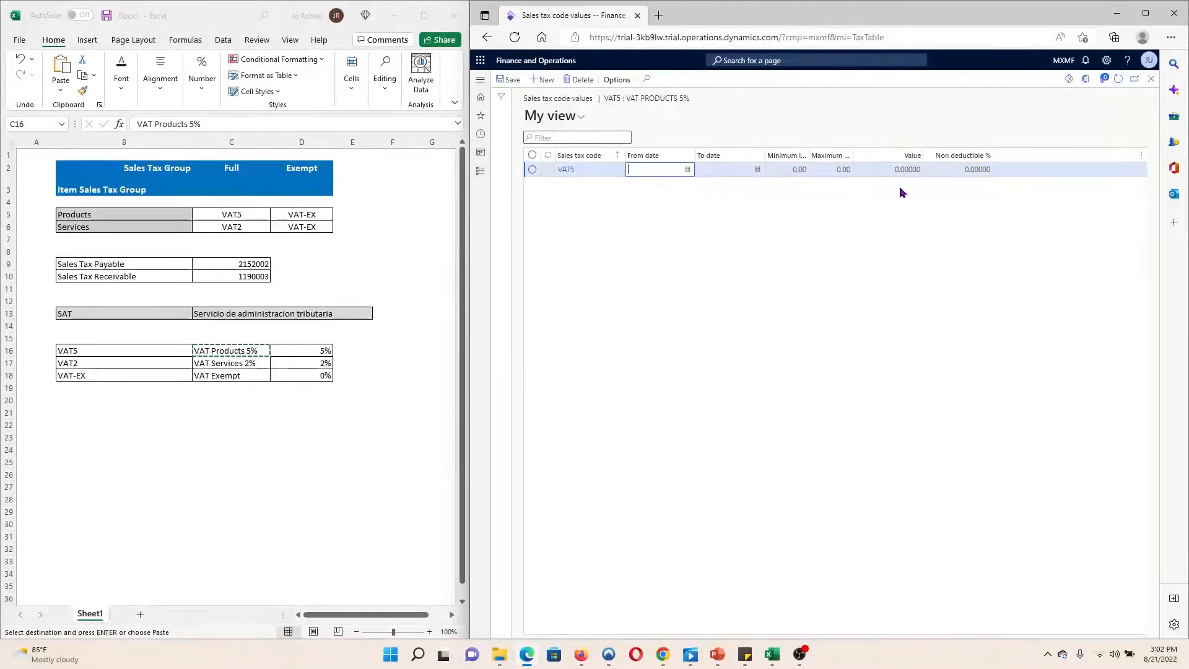
pyautogui.click(898, 169)
pyautogui.write('5')
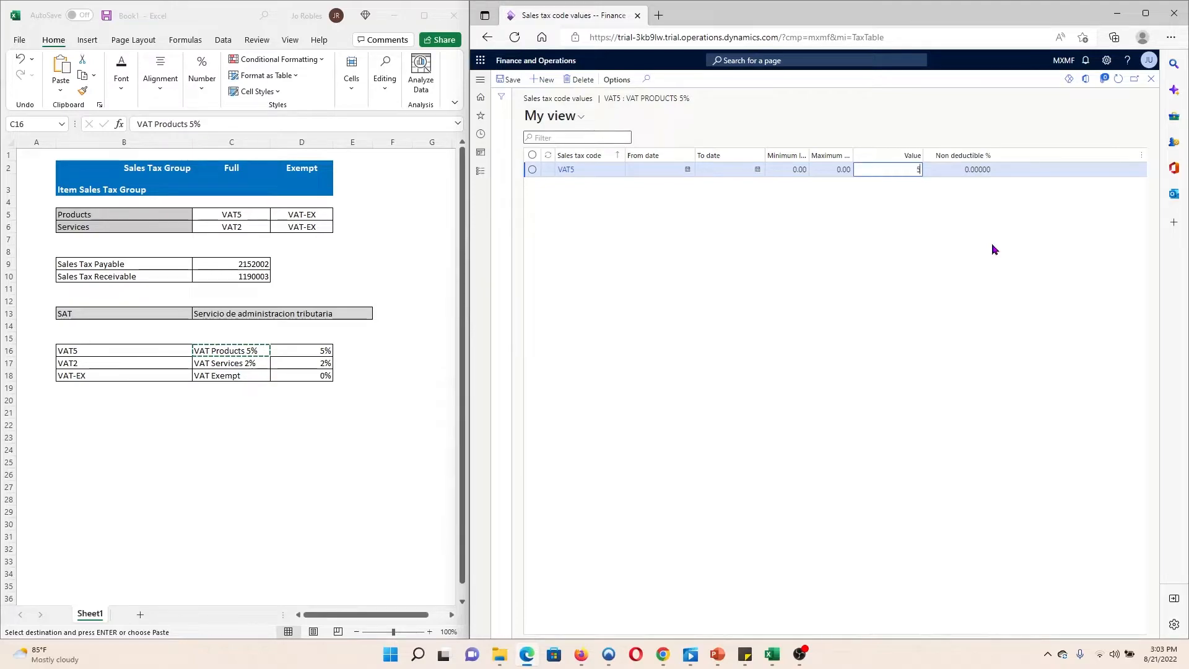
pyautogui.click(512, 80)
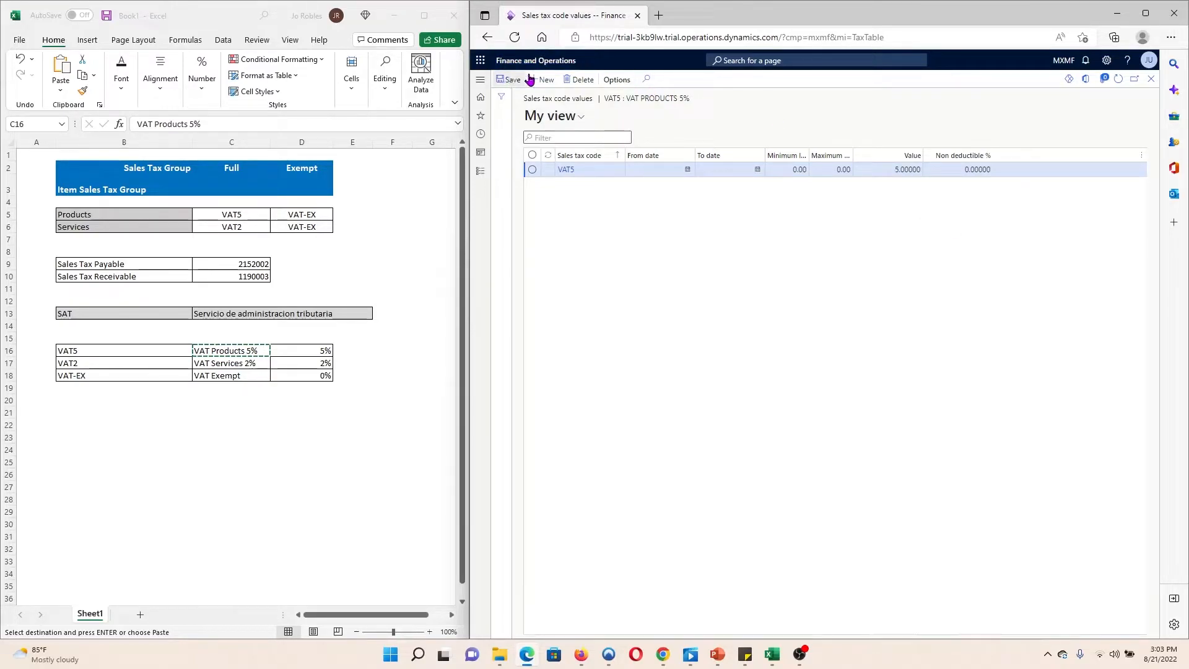
pyautogui.click(1151, 78)
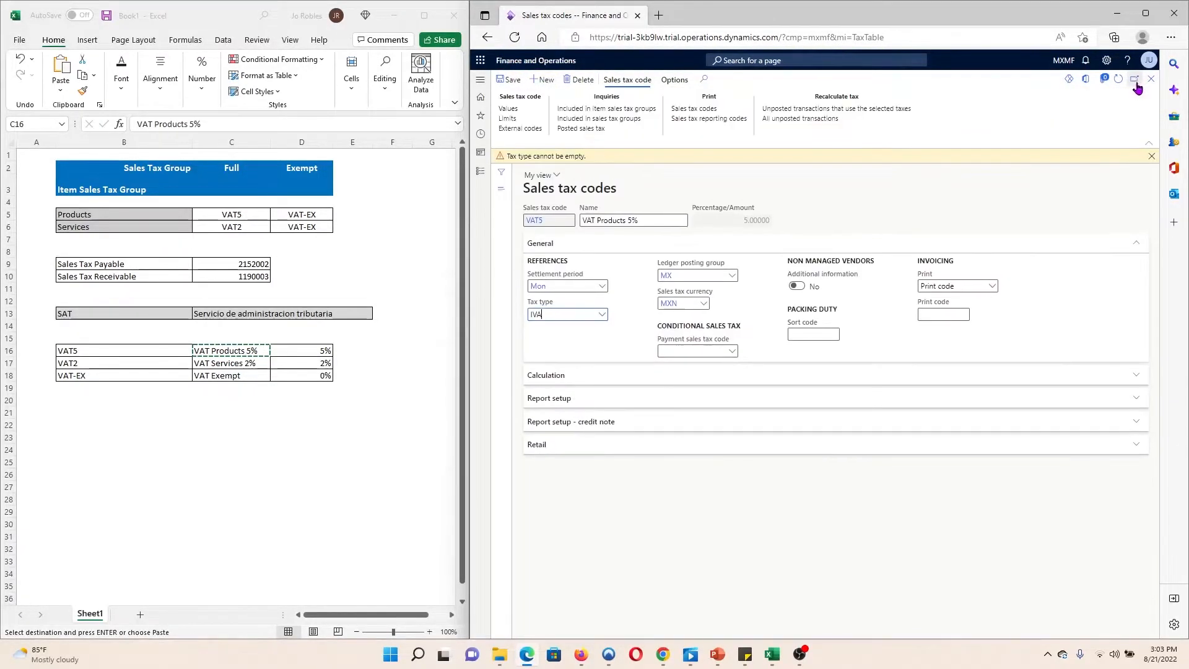
# Create a new sales tax code, copying the code VAT2 and the name "VAT Services 2%" from the worksheet.
pyautogui.click(544, 81)
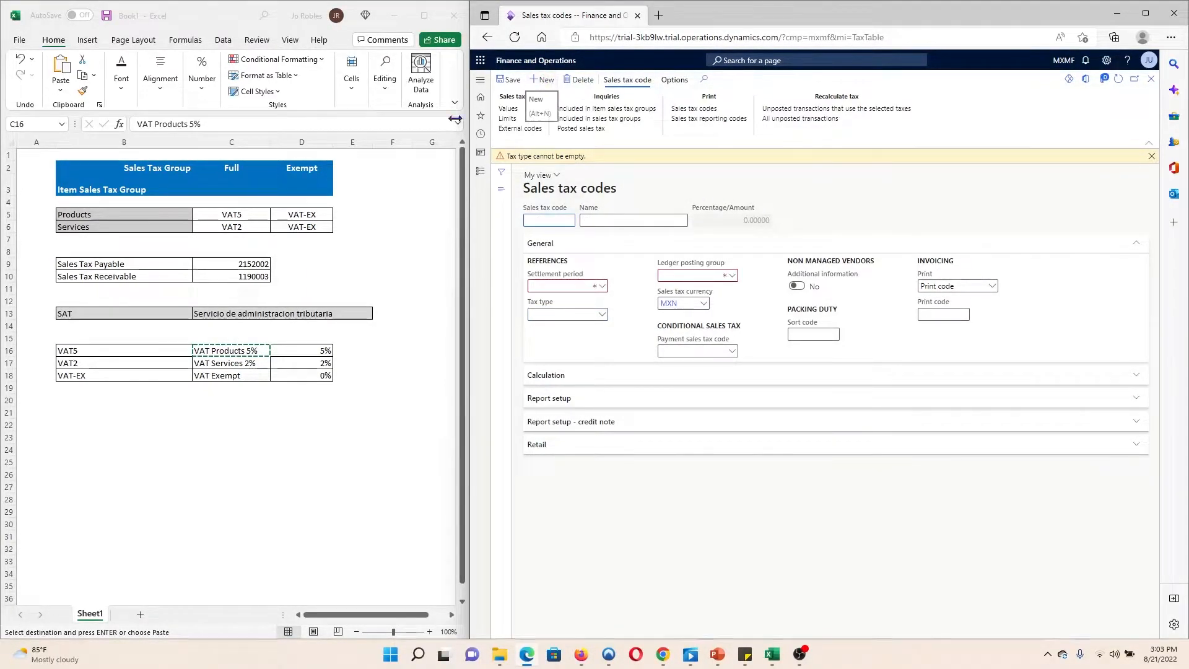
pyautogui.click(169, 303)
pyautogui.click(134, 361)
pyautogui.hotkey('ctrl', 'c')
pyautogui.click(549, 220)
pyautogui.hotkey('ctrl', 'v')
pyautogui.click(616, 217)
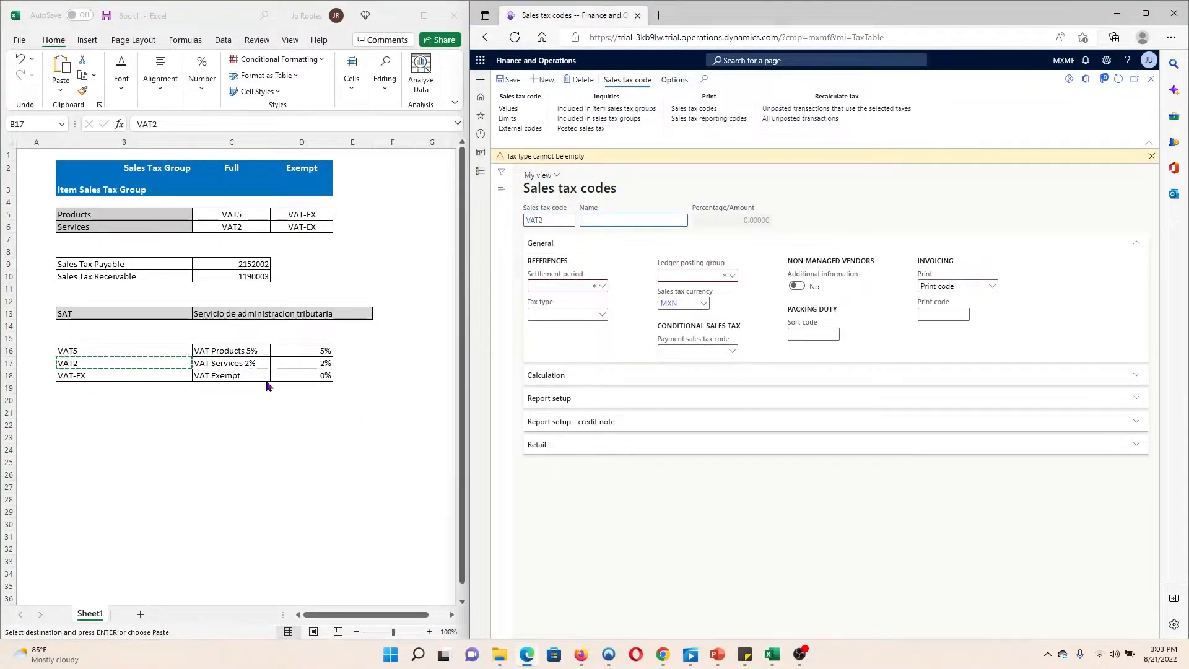
pyautogui.click(231, 363)
pyautogui.hotkey('ctrl', 'c')
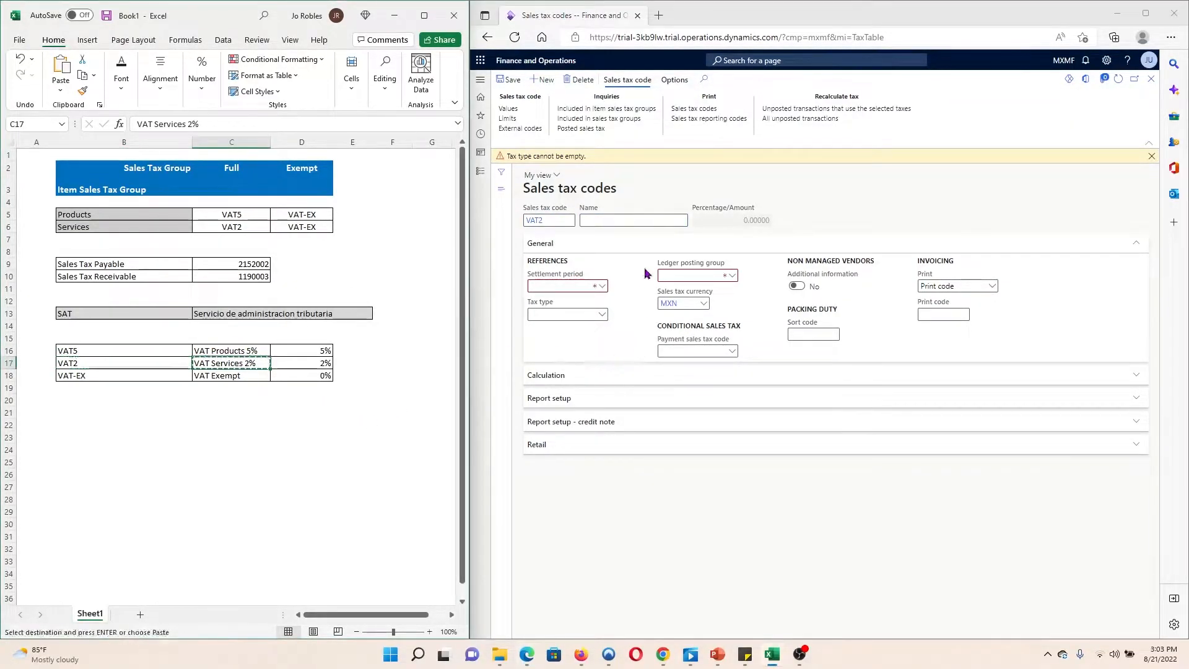
pyautogui.click(638, 220)
pyautogui.hotkey('ctrl', 'v')
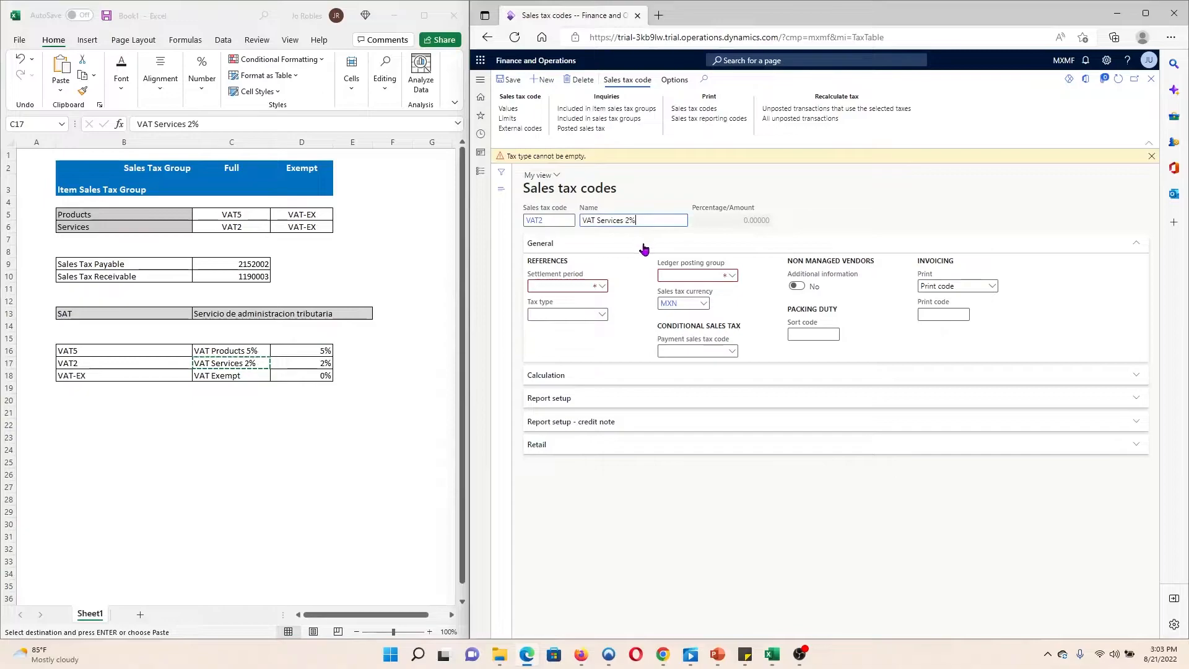
# Set the VAT2 tax code's settlement period to Mon, ledger posting group to MX and tax type to IVA.
pyautogui.click(600, 287)
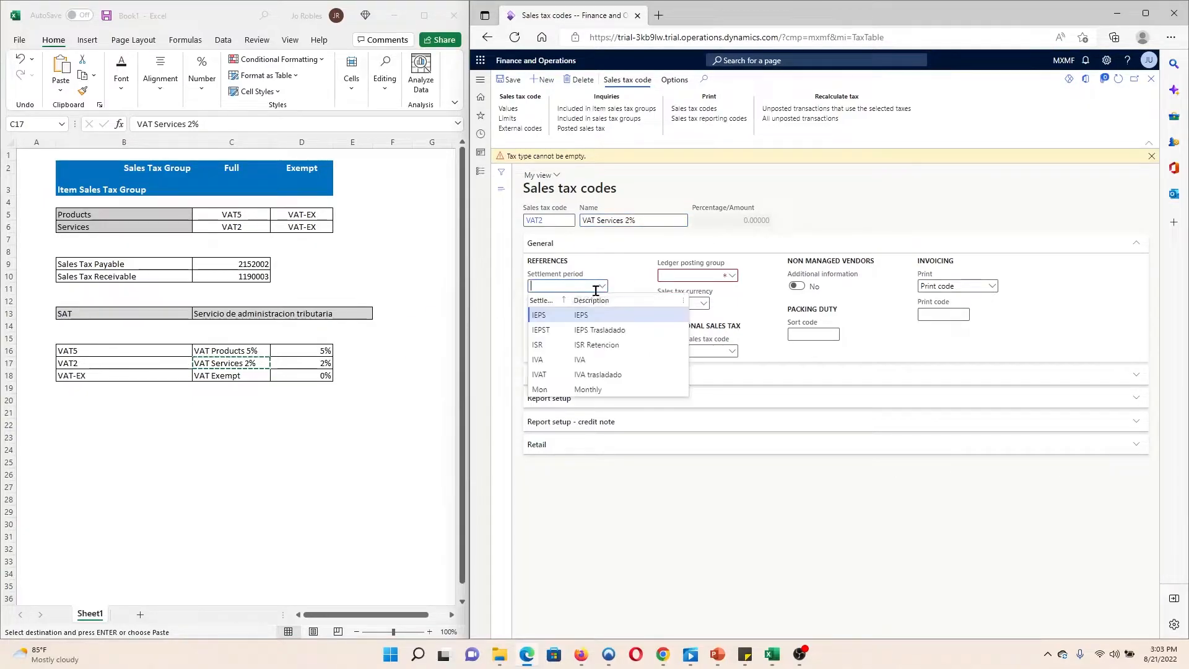
pyautogui.click(584, 388)
pyautogui.click(728, 277)
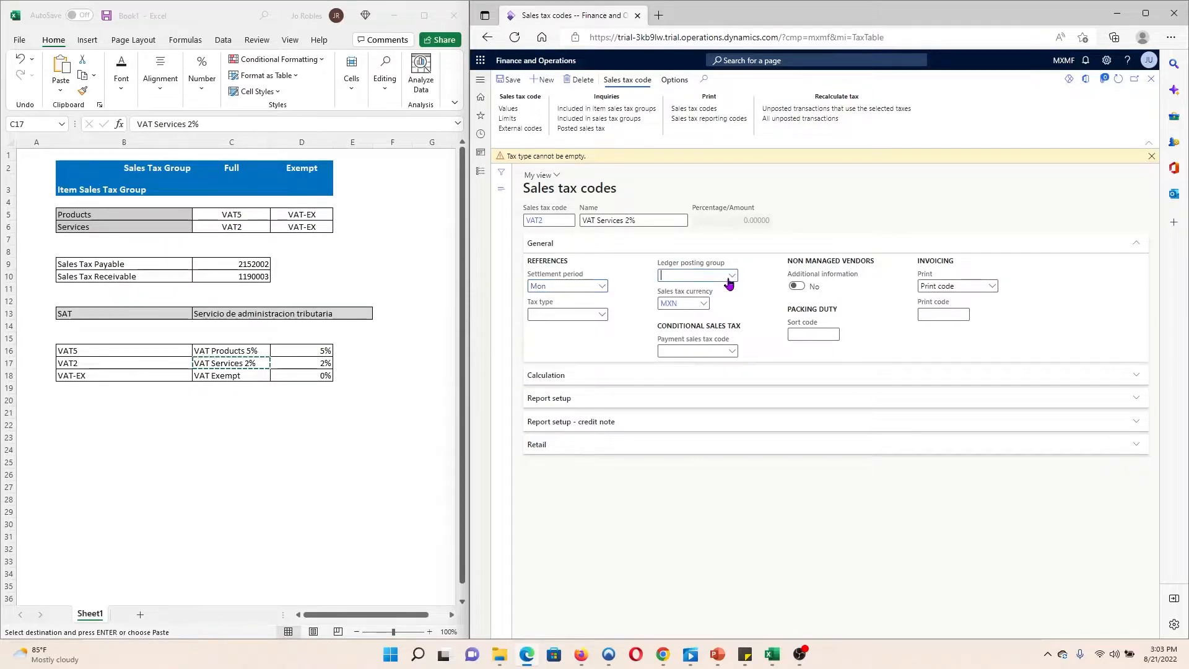
pyautogui.scroll(-2, 689, 375)
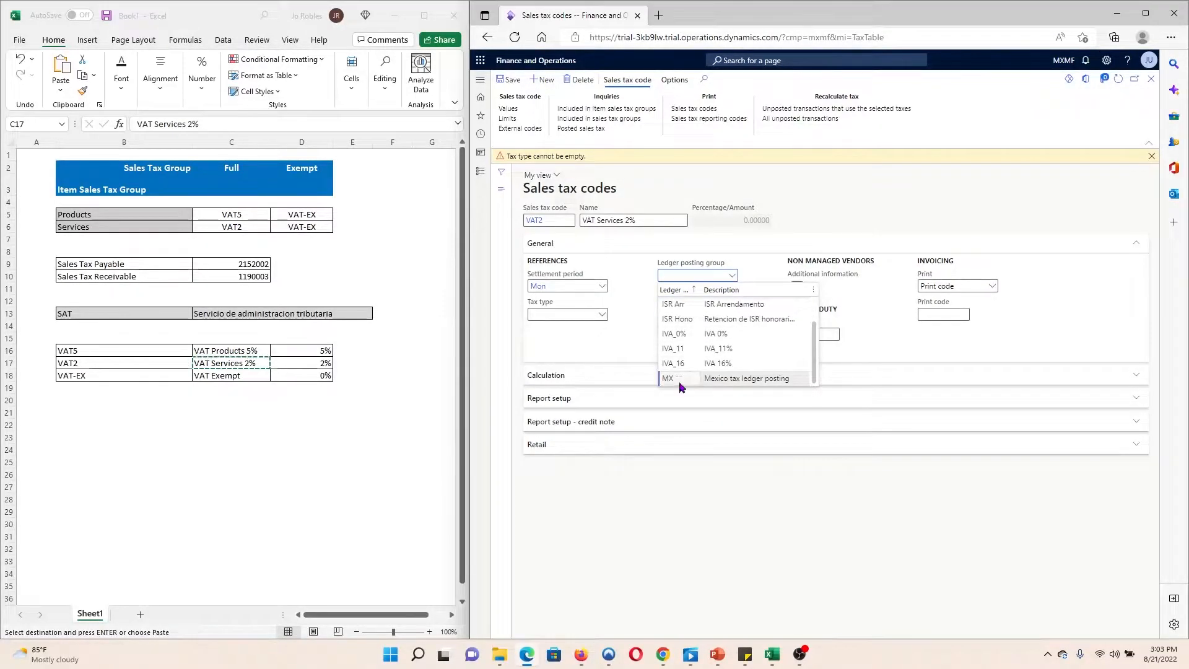
pyautogui.click(678, 379)
pyautogui.click(602, 314)
pyautogui.write('IVA')
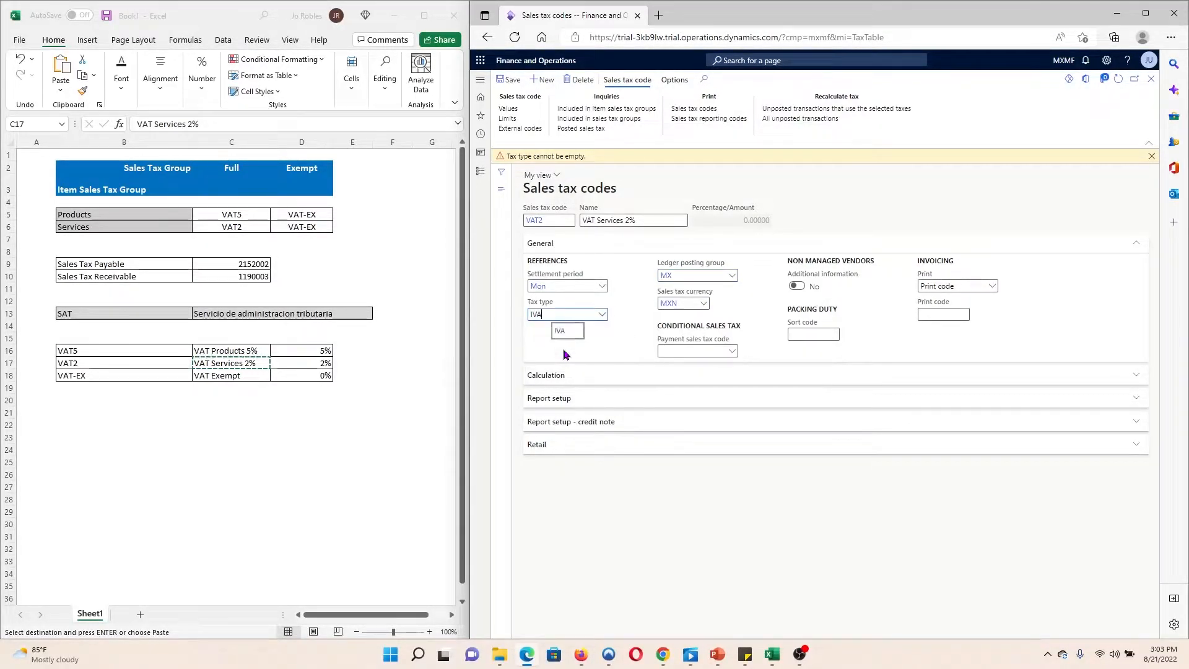
# Enter 2 as the VAT2 tax code's value, return to the sales tax codes and dismiss the warning.
pyautogui.click(507, 108)
pyautogui.press('Tab')
pyautogui.press('Tab')
pyautogui.press('Tab')
pyautogui.press('Tab')
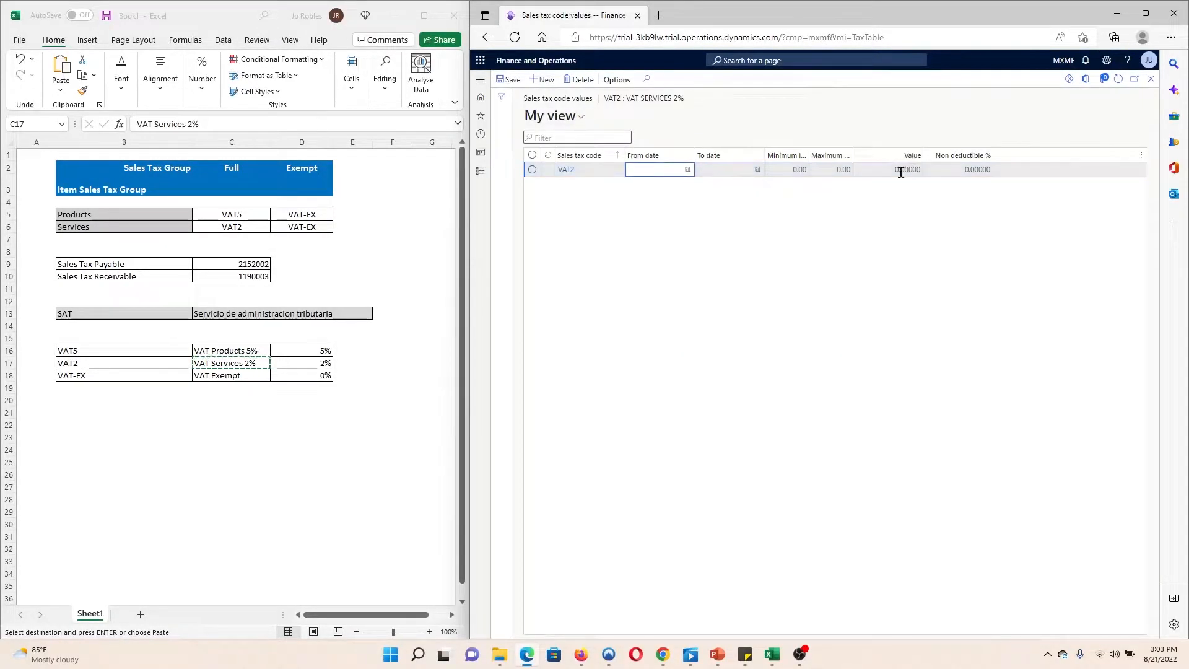
pyautogui.write('2')
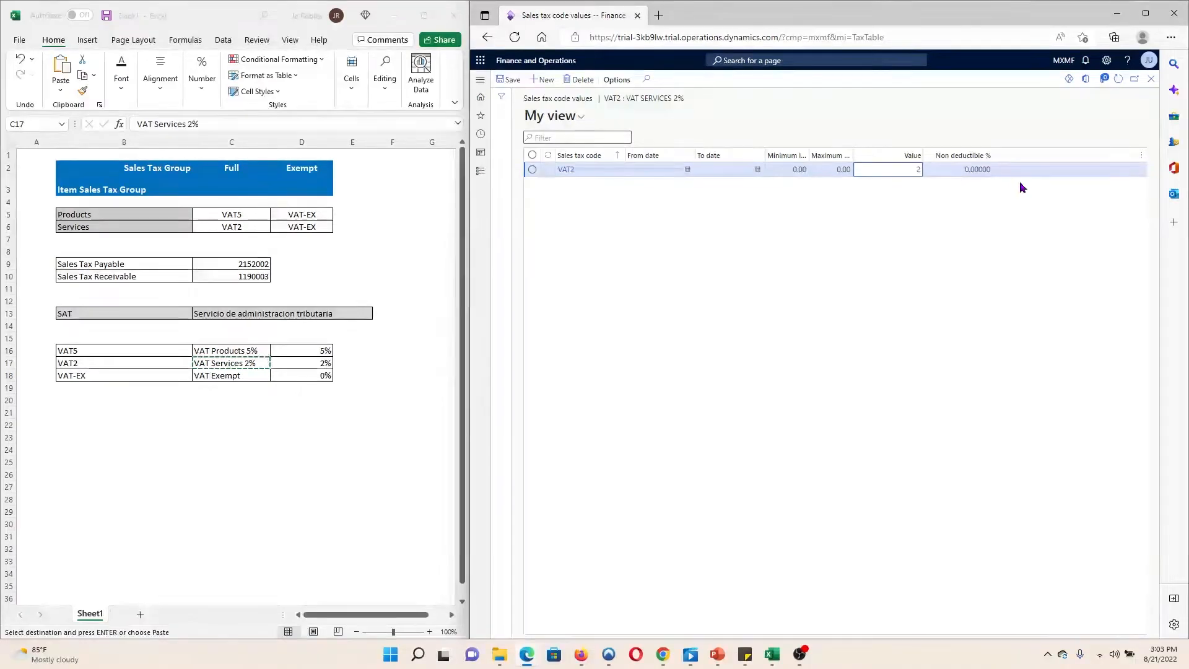
pyautogui.click(921, 233)
pyautogui.click(1151, 78)
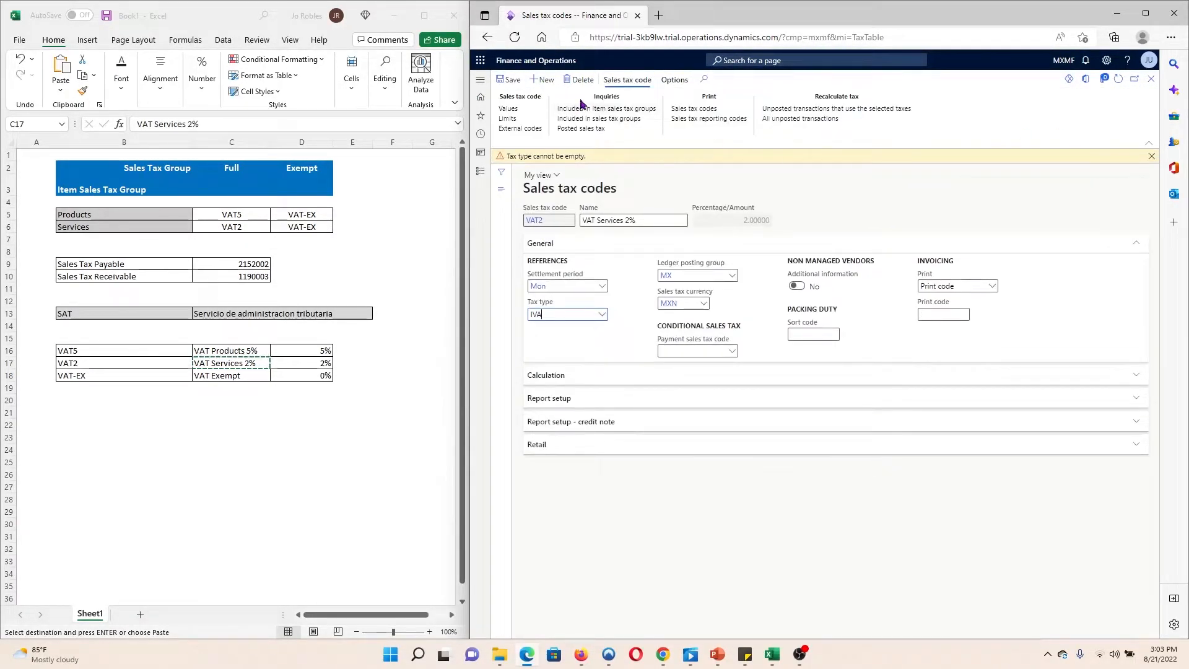
pyautogui.click(1152, 157)
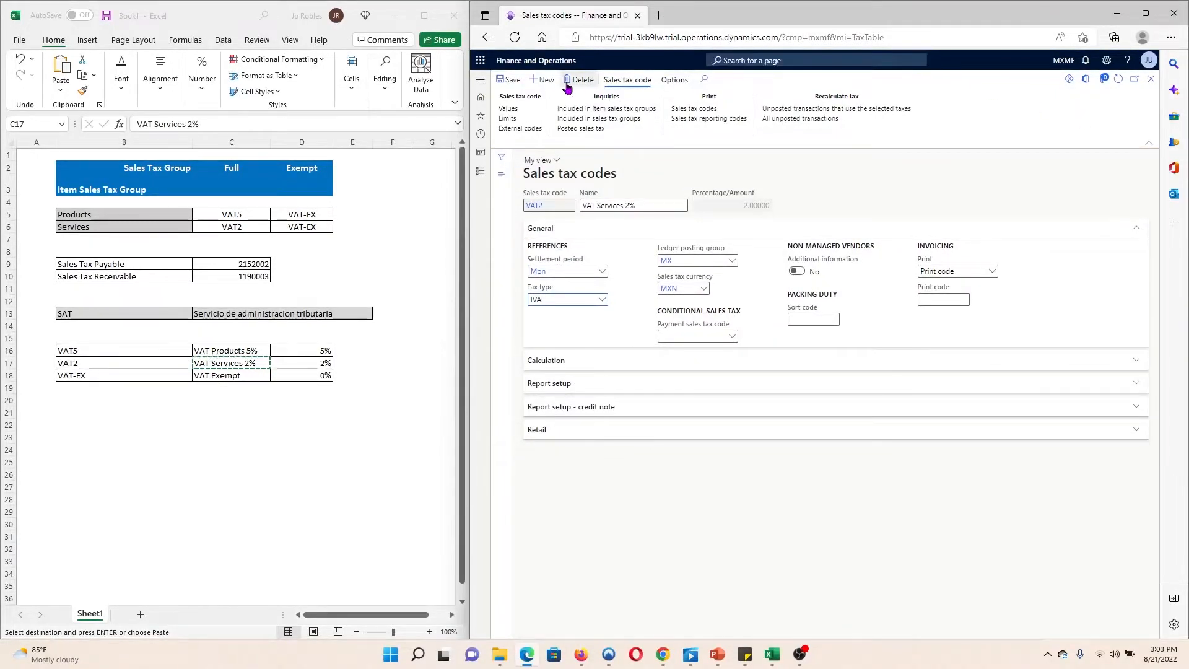
# Create a new sales tax code, copying the code VAT-EX and the name "VAT Exempt" from the worksheet.
pyautogui.click(547, 87)
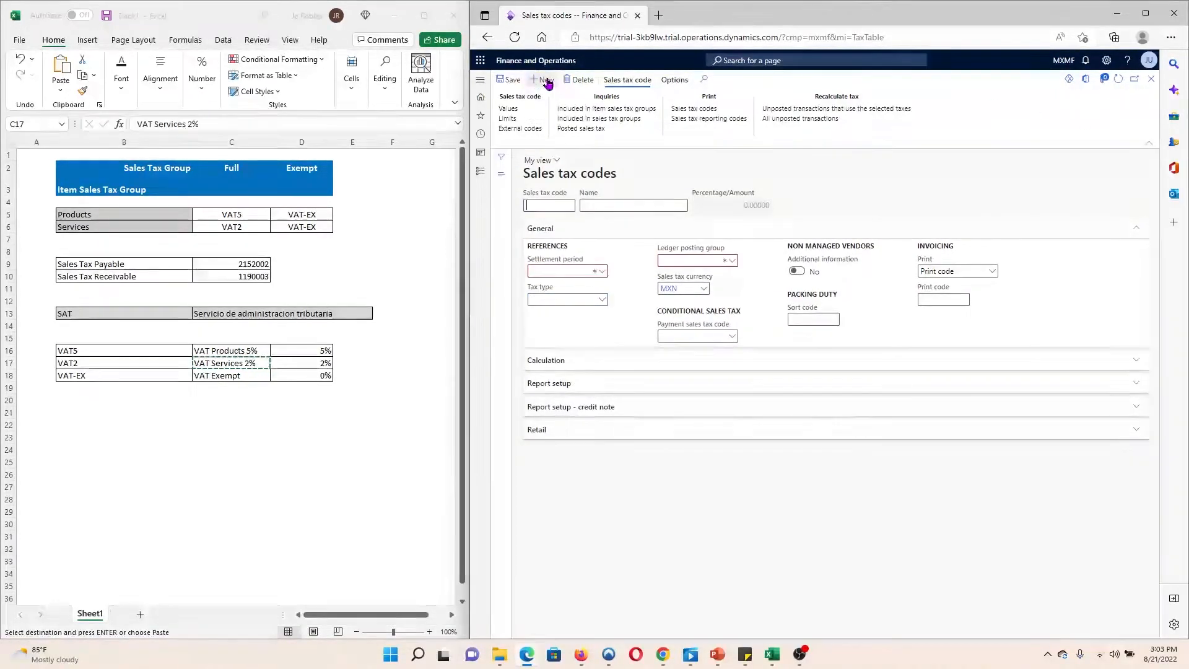
pyautogui.click(113, 376)
pyautogui.hotkey('ctrl', 'c')
pyautogui.click(560, 206)
pyautogui.hotkey('ctrl', 'v')
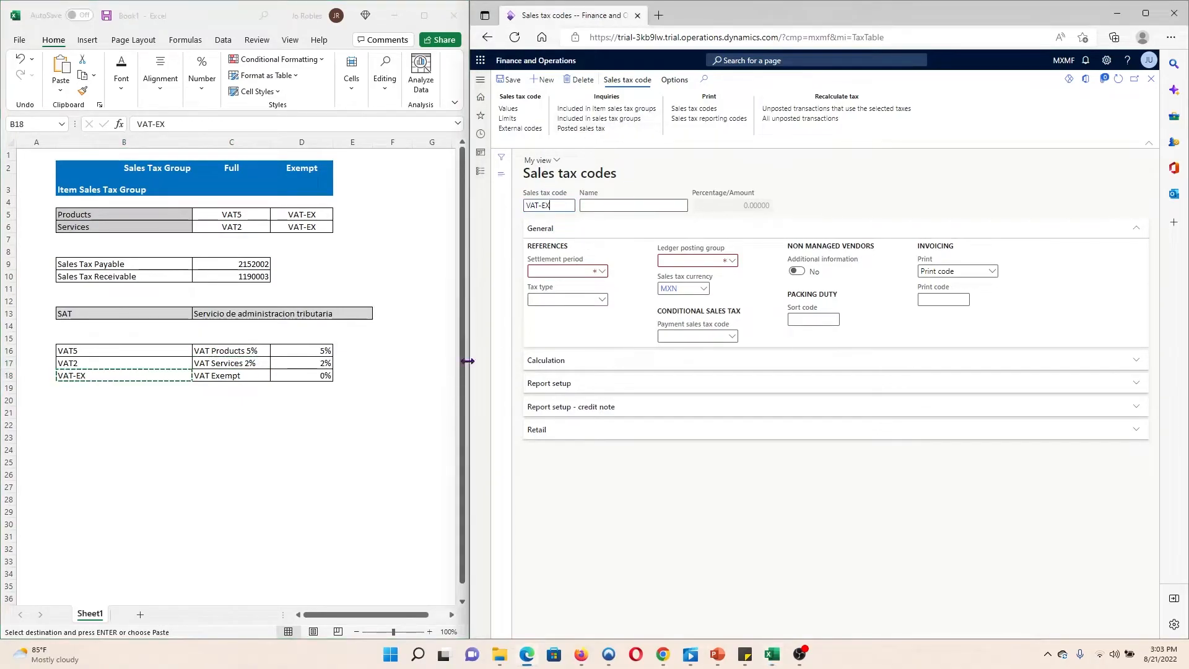
pyautogui.doubleClick(254, 377)
pyautogui.click(253, 378)
pyautogui.hotkey('ctrl', 'c')
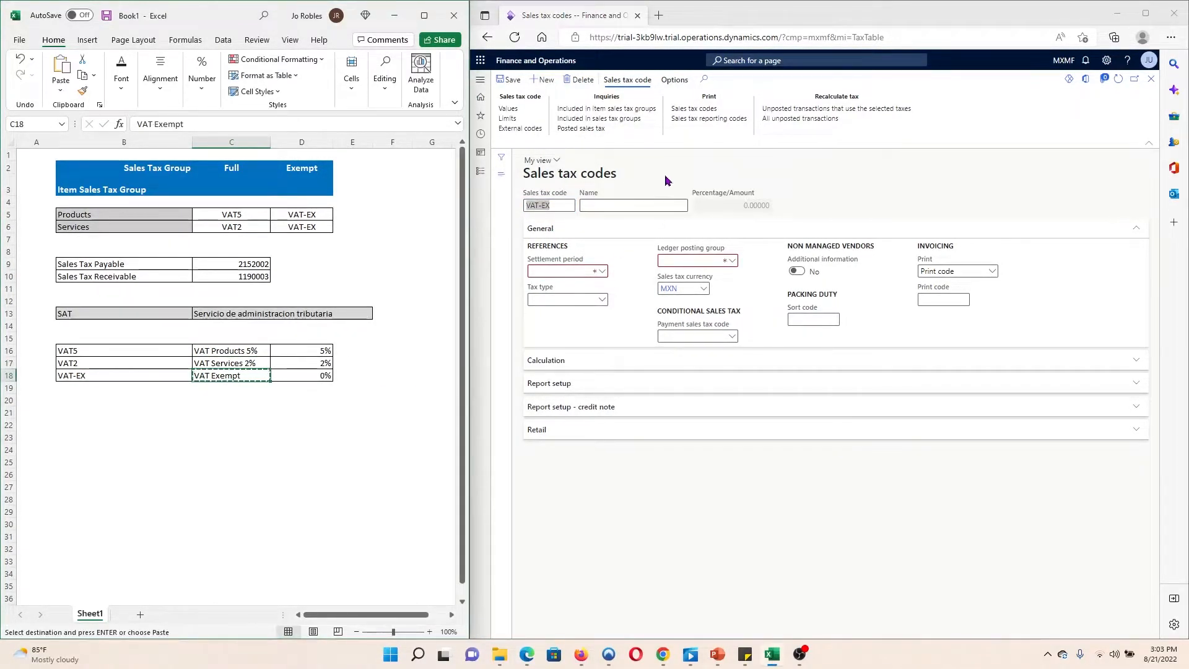
pyautogui.click(637, 204)
pyautogui.hotkey('ctrl', 'v')
# Set VAT-EX's settlement period to Mon, ledger posting group to MX and tax type to IVA, and keep its value line at 0.
pyautogui.click(601, 272)
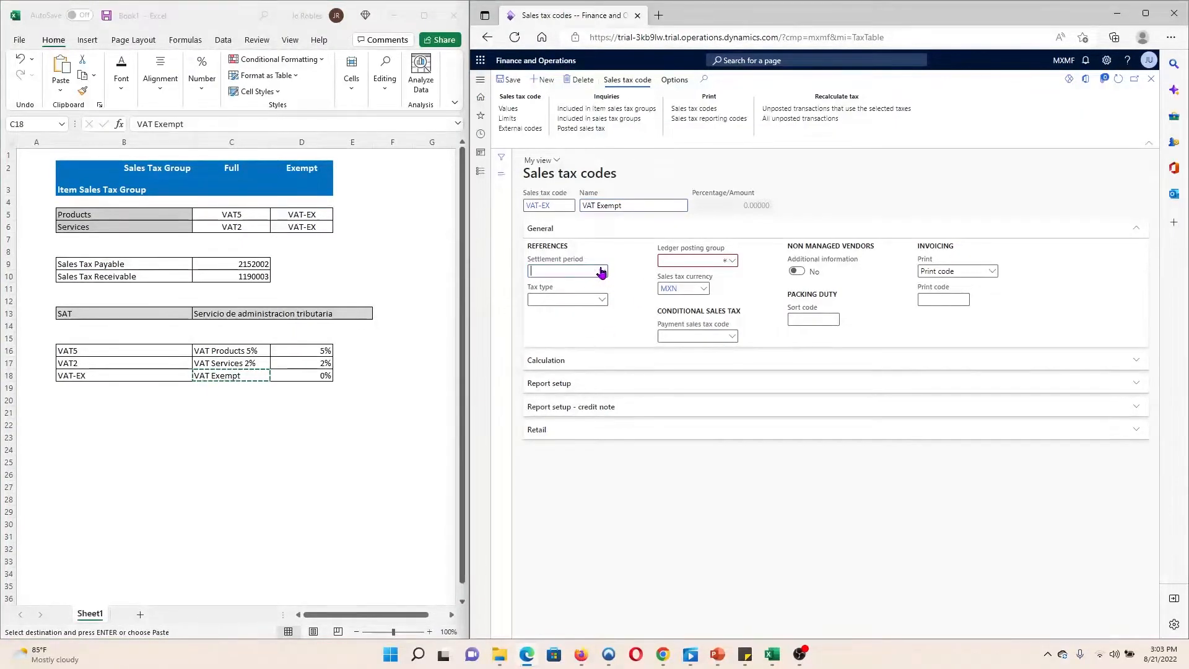
pyautogui.click(621, 376)
pyautogui.click(731, 260)
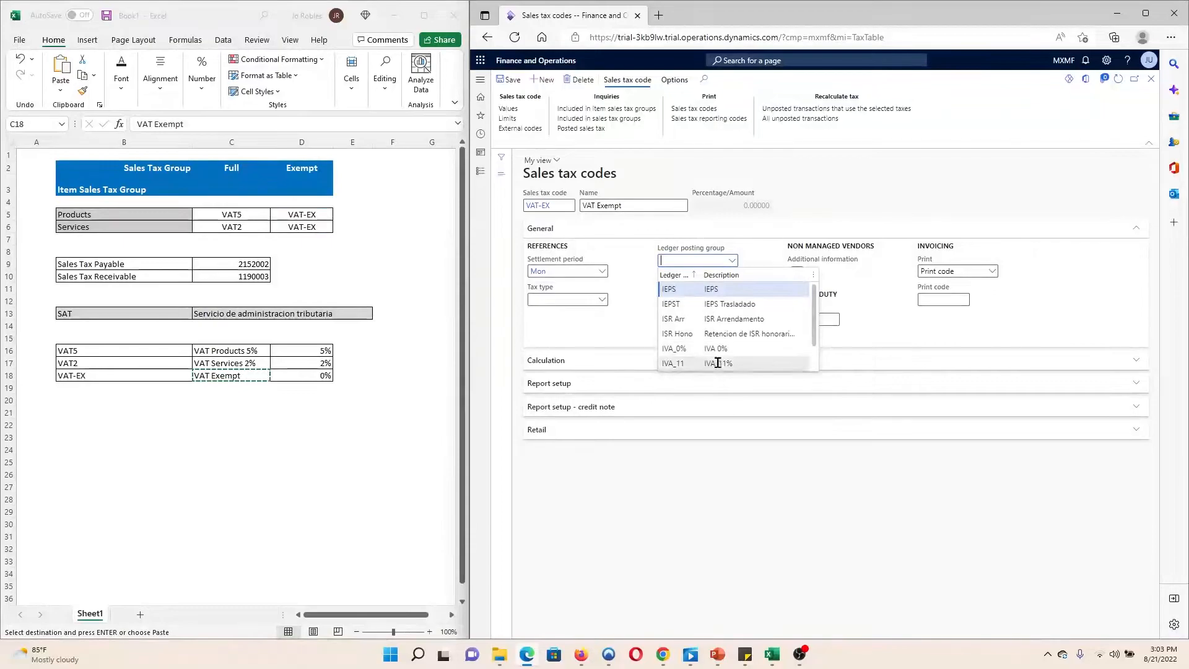
pyautogui.click(724, 363)
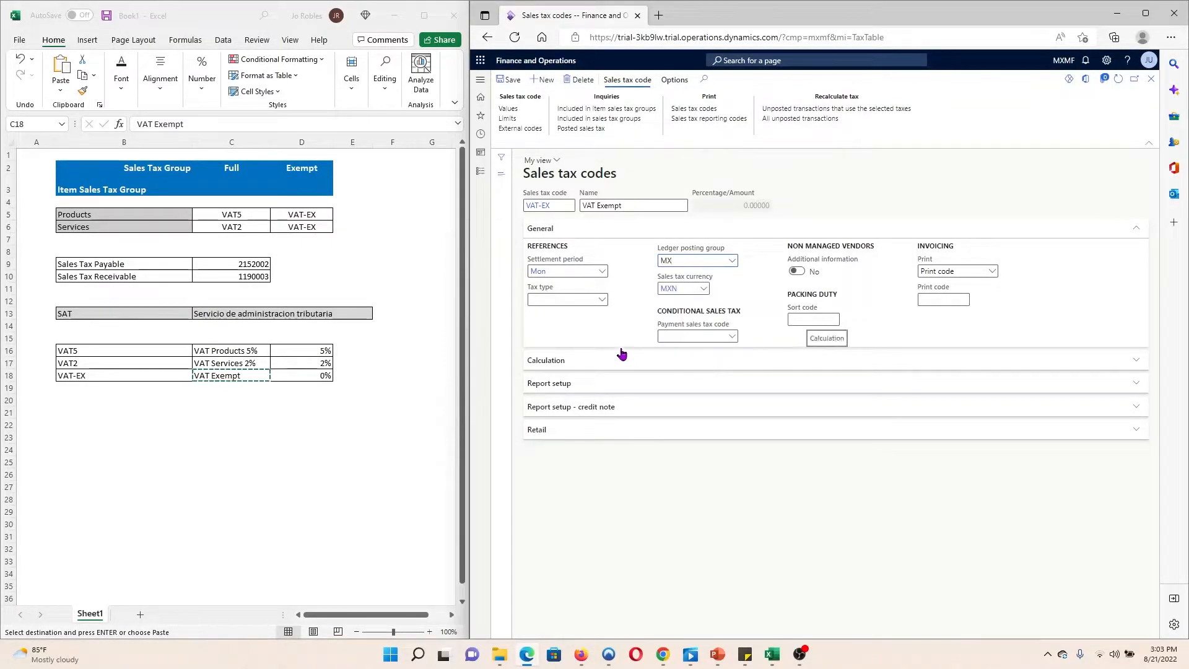
pyautogui.click(601, 300)
pyautogui.click(560, 345)
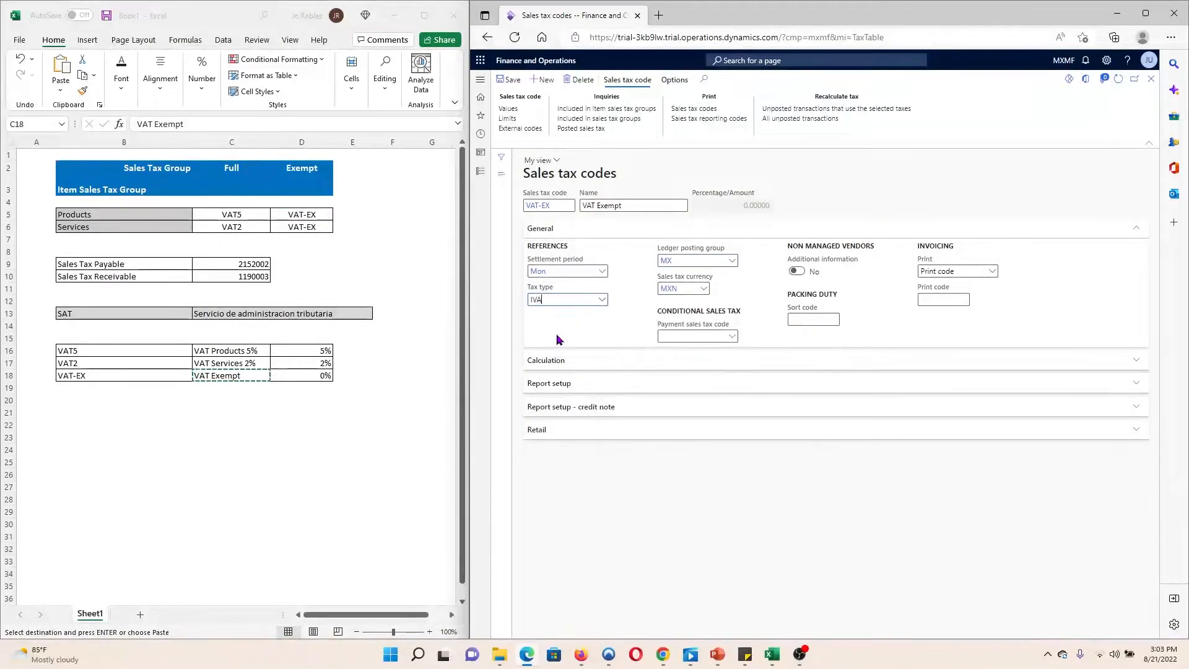
pyautogui.click(508, 108)
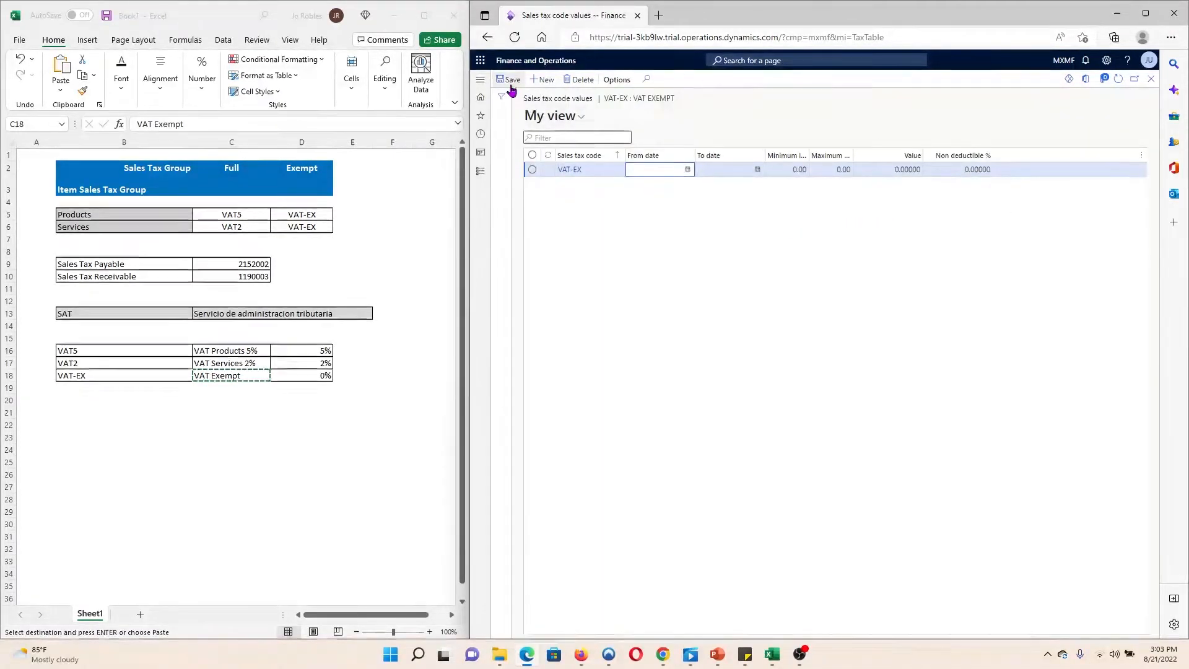
pyautogui.click(1151, 79)
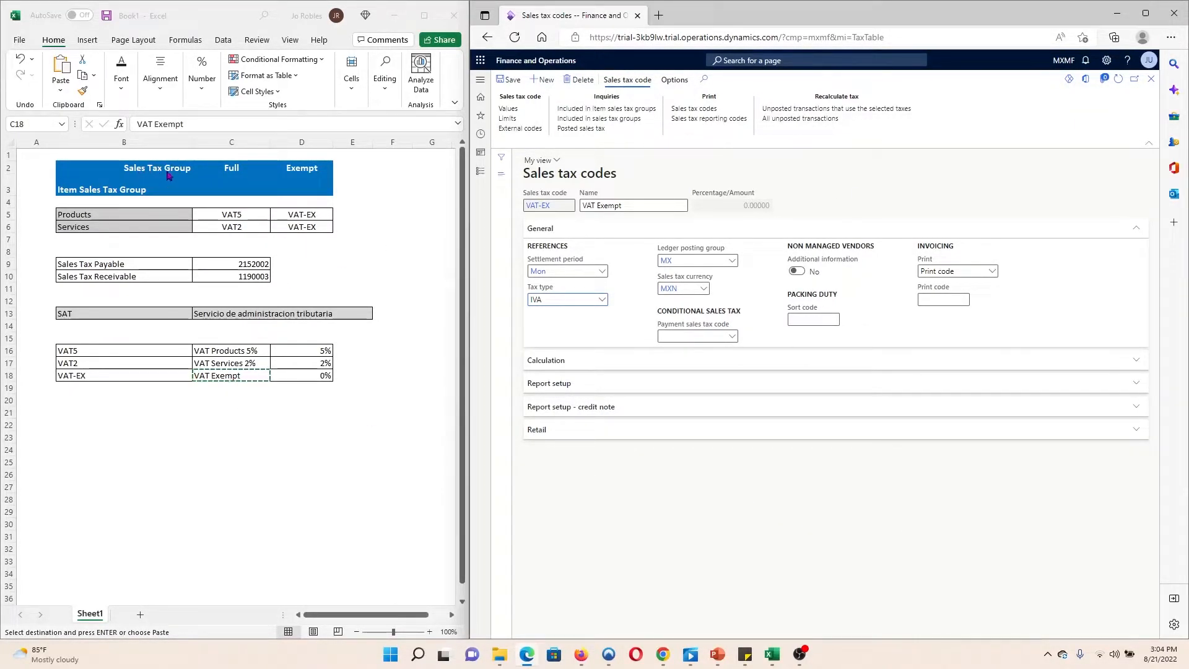
# Create a sales tax group FULL with the description "Full rate".
pyautogui.click(482, 176)
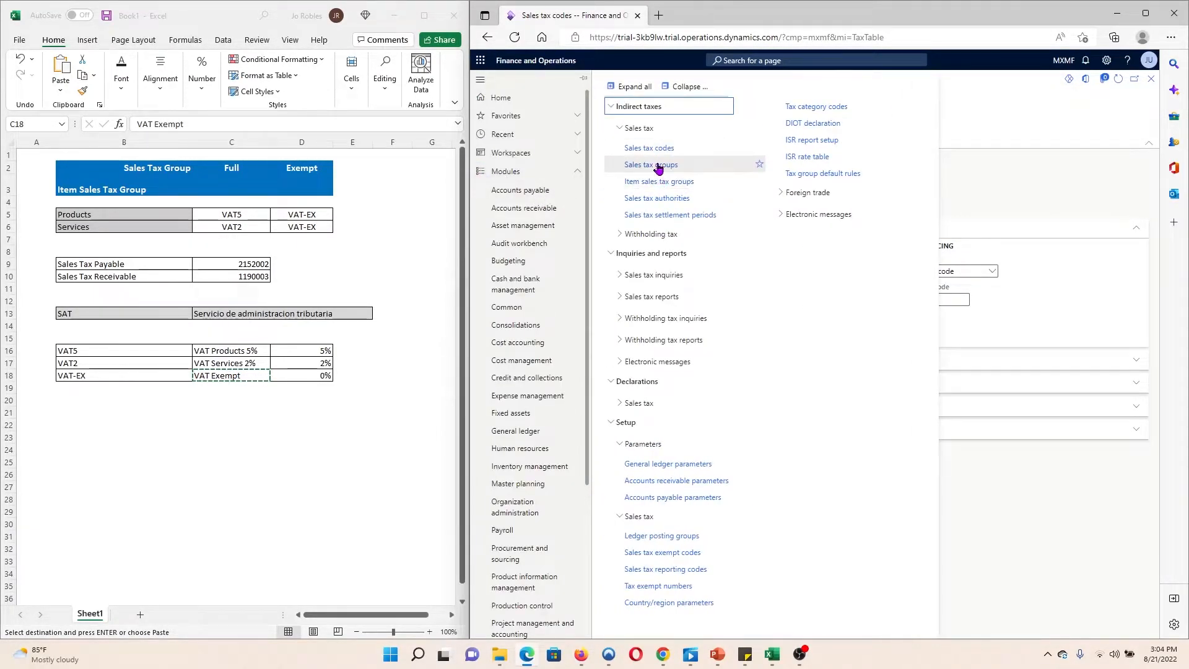
pyautogui.click(656, 165)
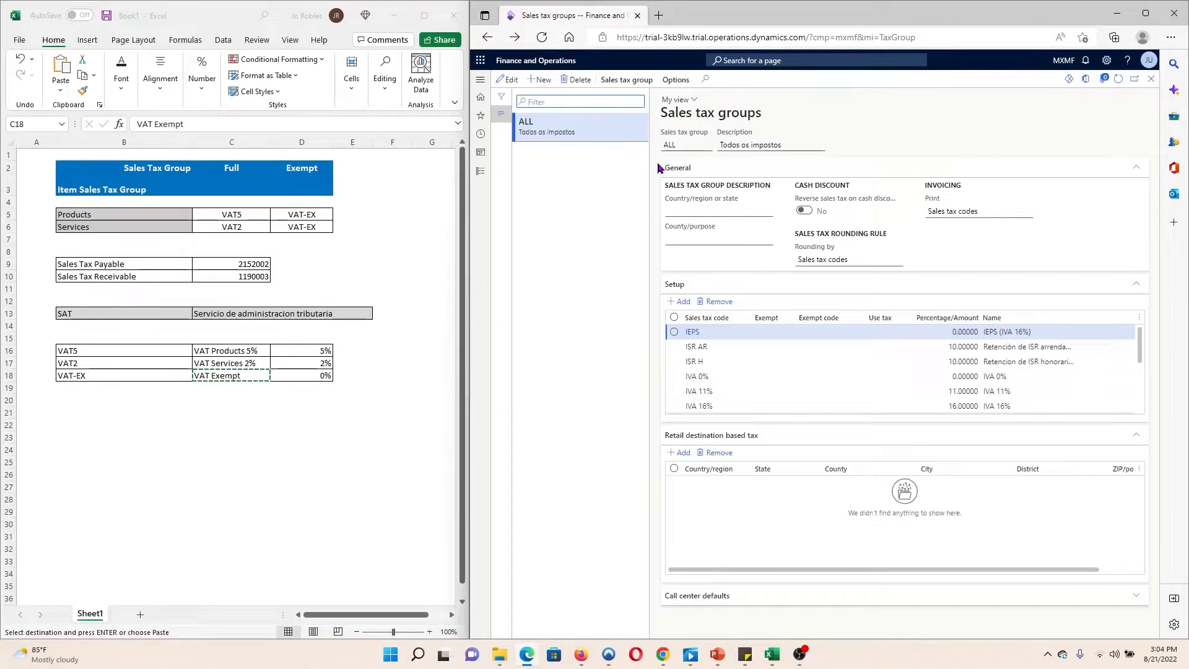
pyautogui.click(548, 83)
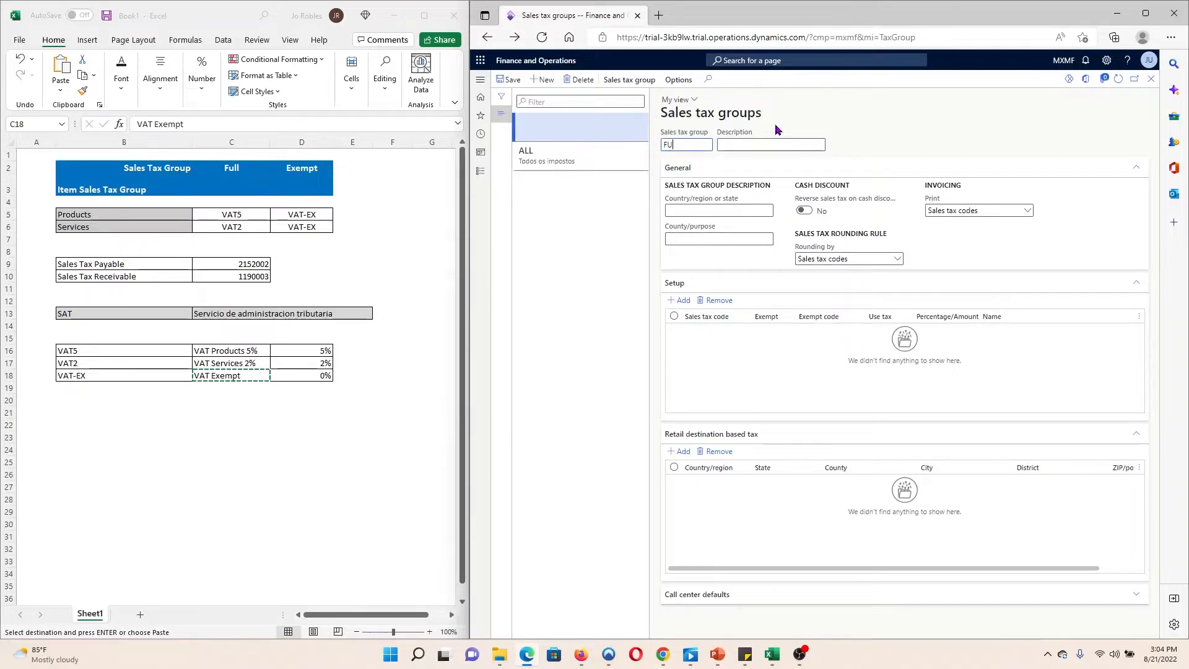
pyautogui.click(749, 145)
# Add the sales tax codes VAT2 and VAT5 to the FULL sales tax group and save it.
pyautogui.click(680, 301)
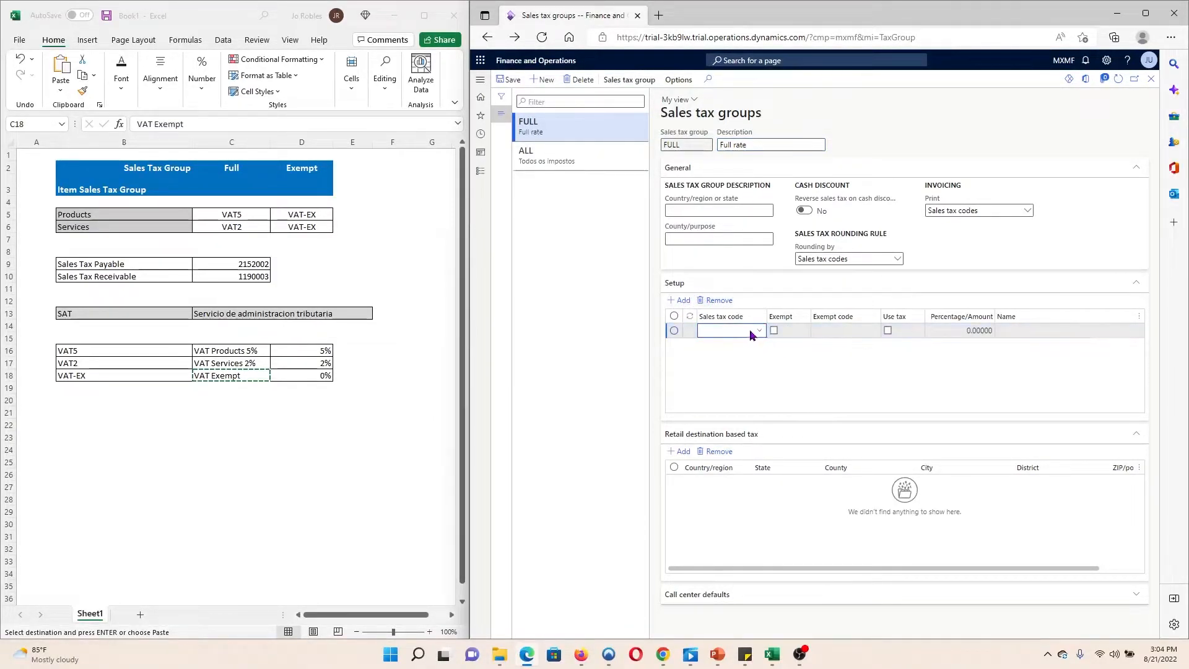
pyautogui.click(760, 332)
pyautogui.scroll(-3, 775, 403)
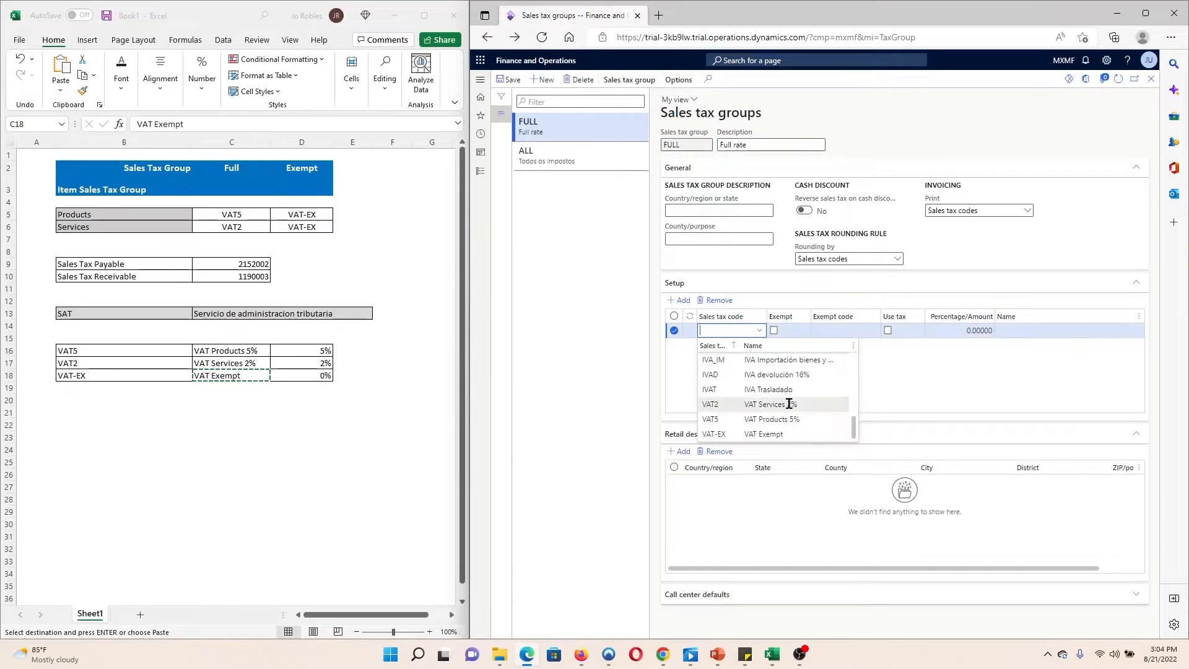
pyautogui.click(774, 404)
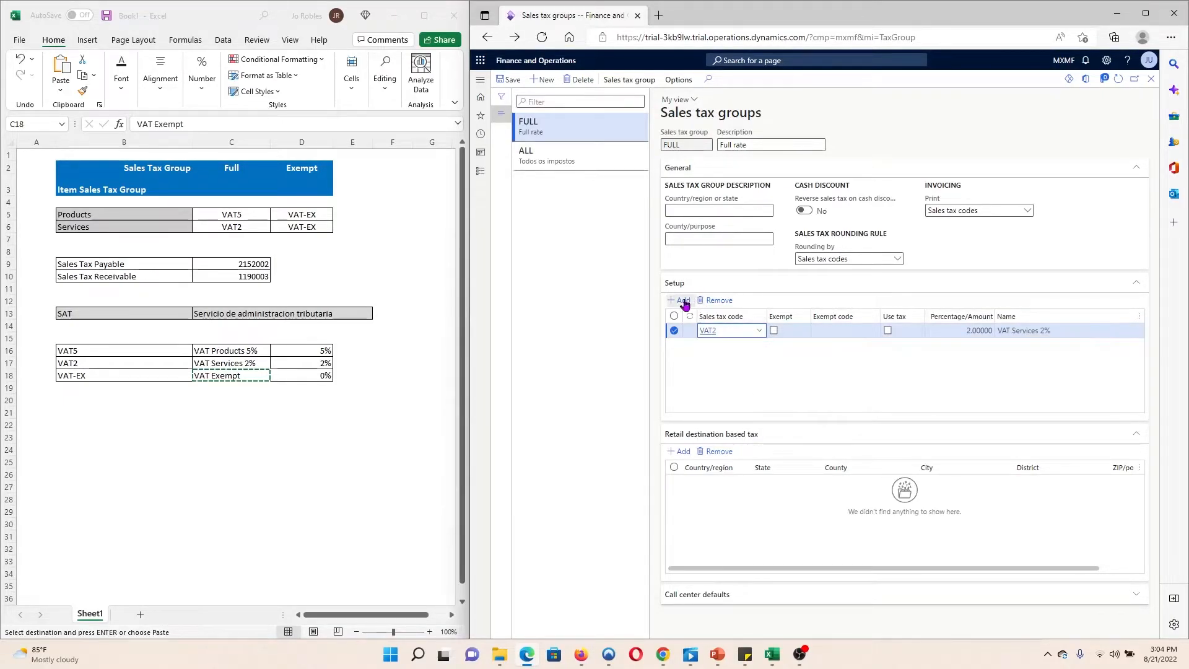
pyautogui.hotkey('alt', 'n')
pyautogui.click(759, 331)
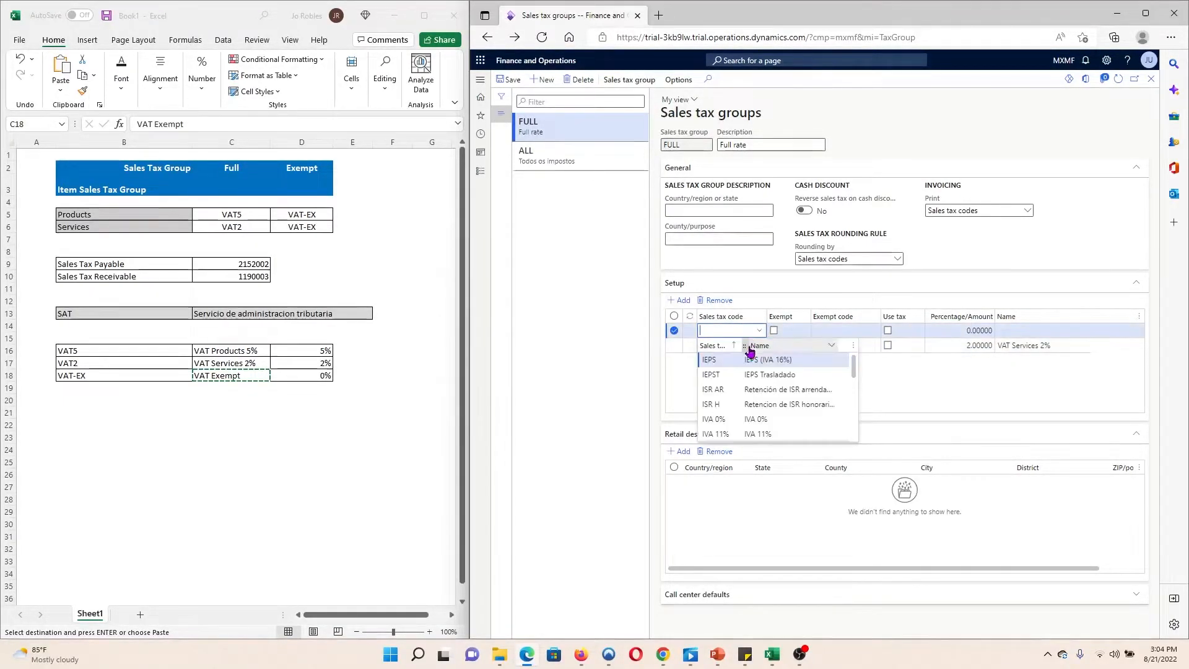
pyautogui.scroll(-5, 759, 434)
pyautogui.click(758, 434)
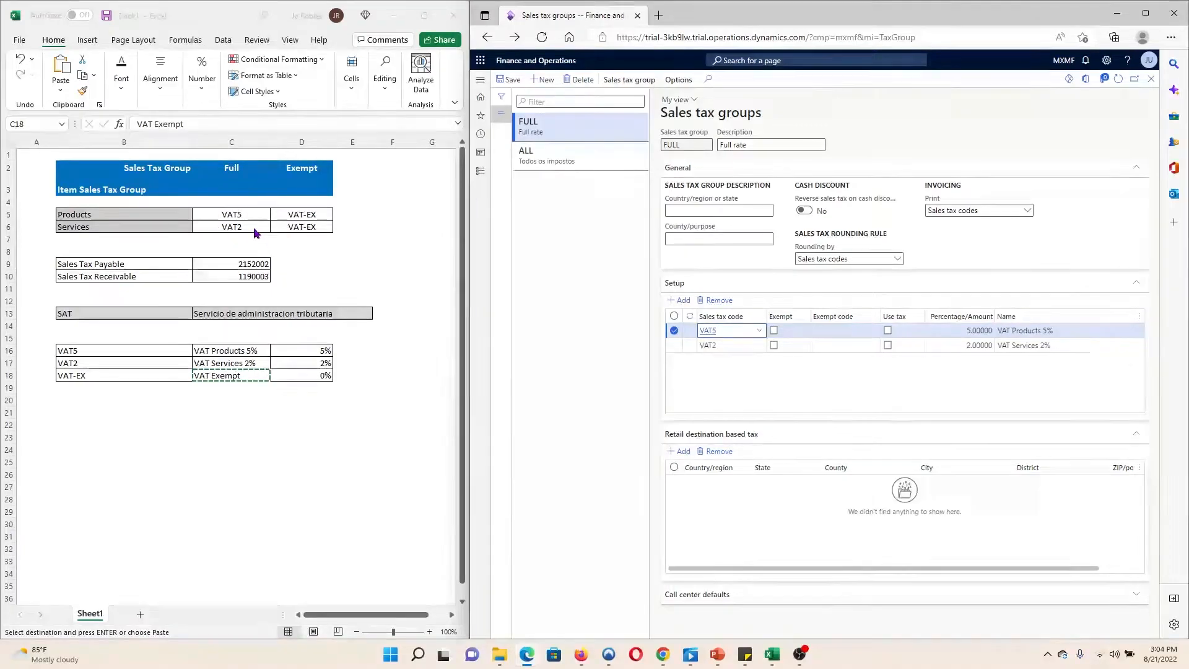
pyautogui.click(509, 79)
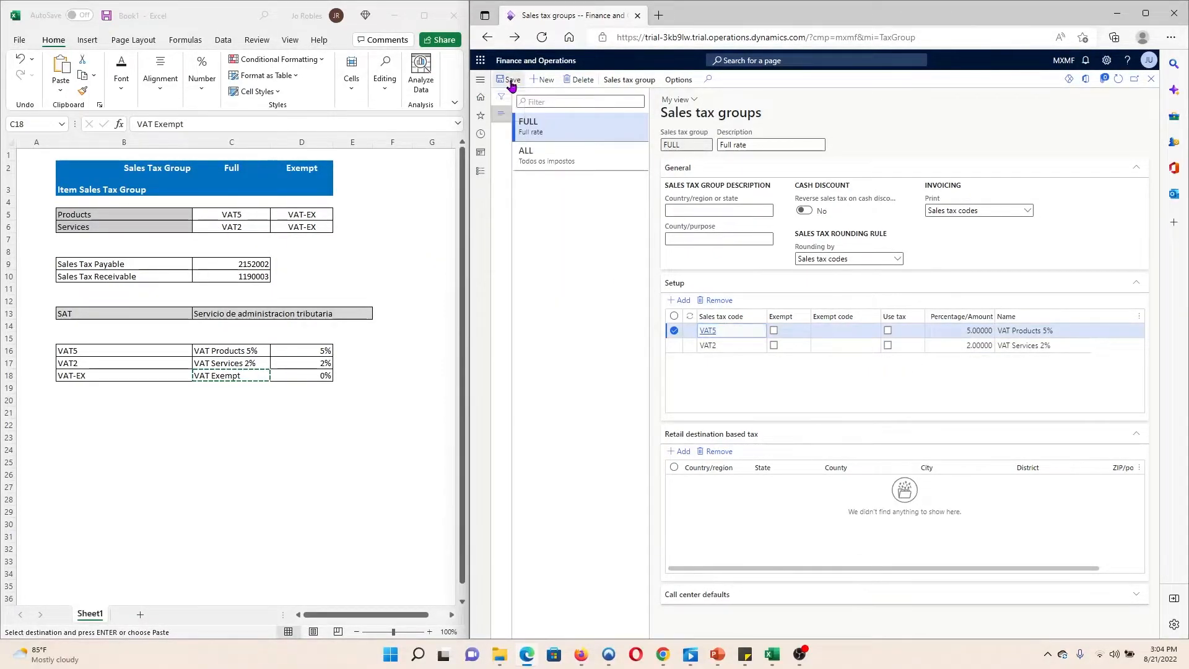
# Create a sales tax group EXEMPT with the description "Exempt".
pyautogui.click(479, 172)
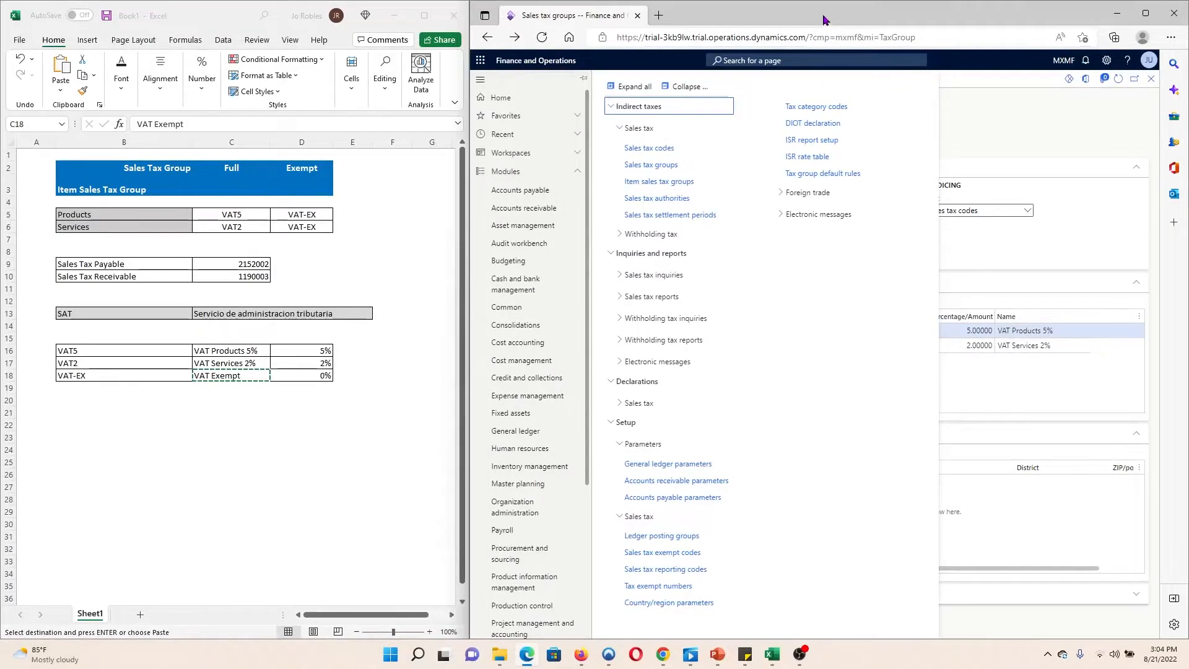
pyautogui.click(1069, 146)
pyautogui.click(543, 79)
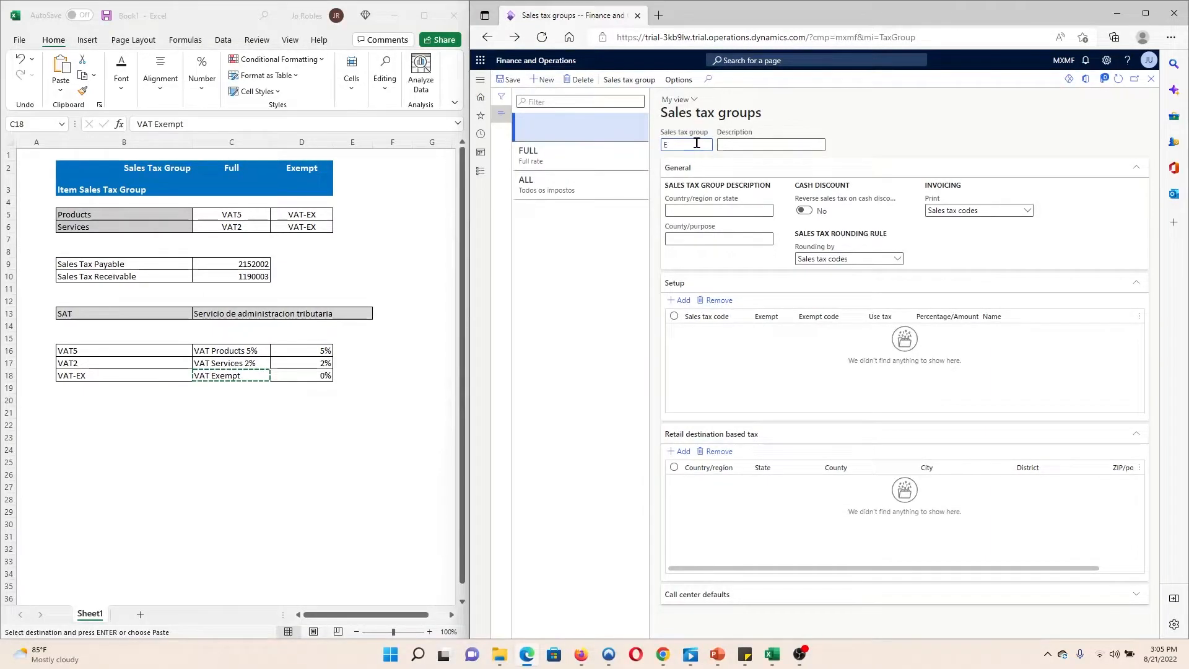
pyautogui.click(721, 146)
# Add the sales tax code VAT-EX to the EXEMPT sales tax group and save it.
pyautogui.click(681, 300)
pyautogui.click(759, 332)
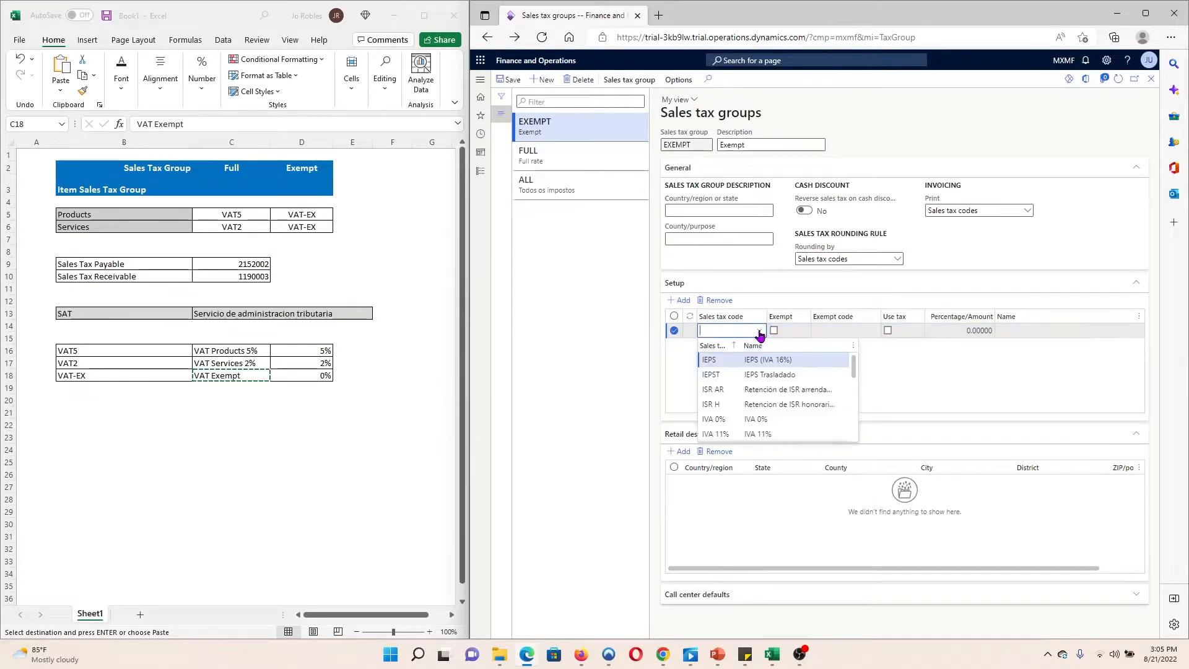
pyautogui.scroll(-3, 760, 409)
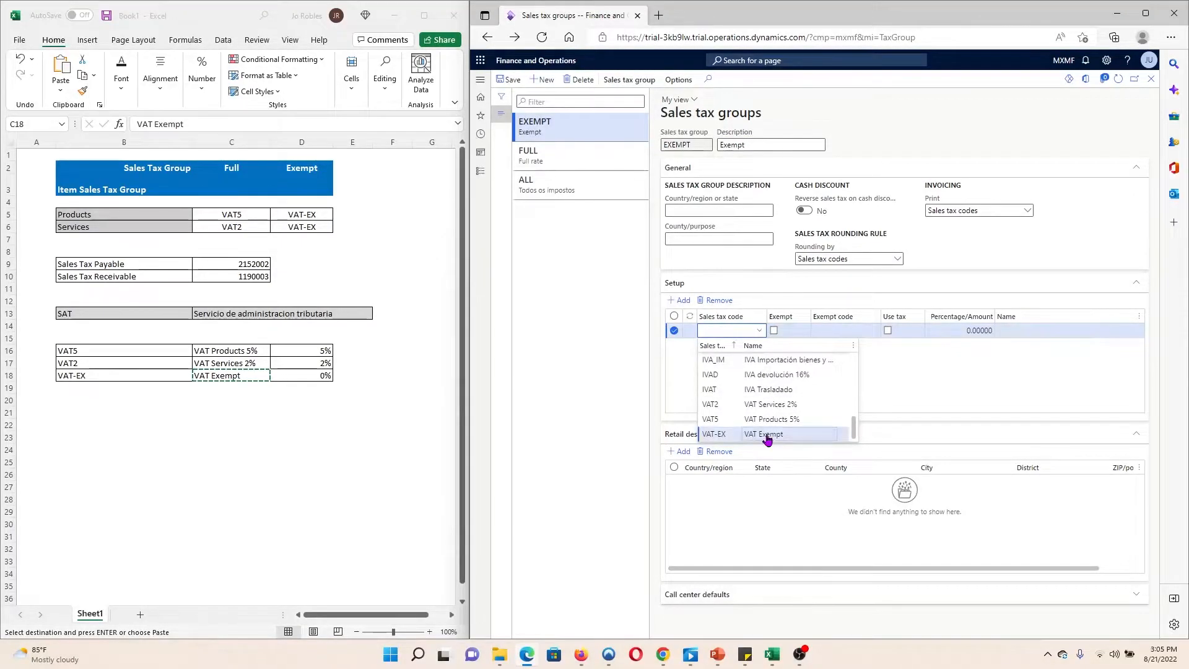
pyautogui.click(766, 435)
pyautogui.click(506, 82)
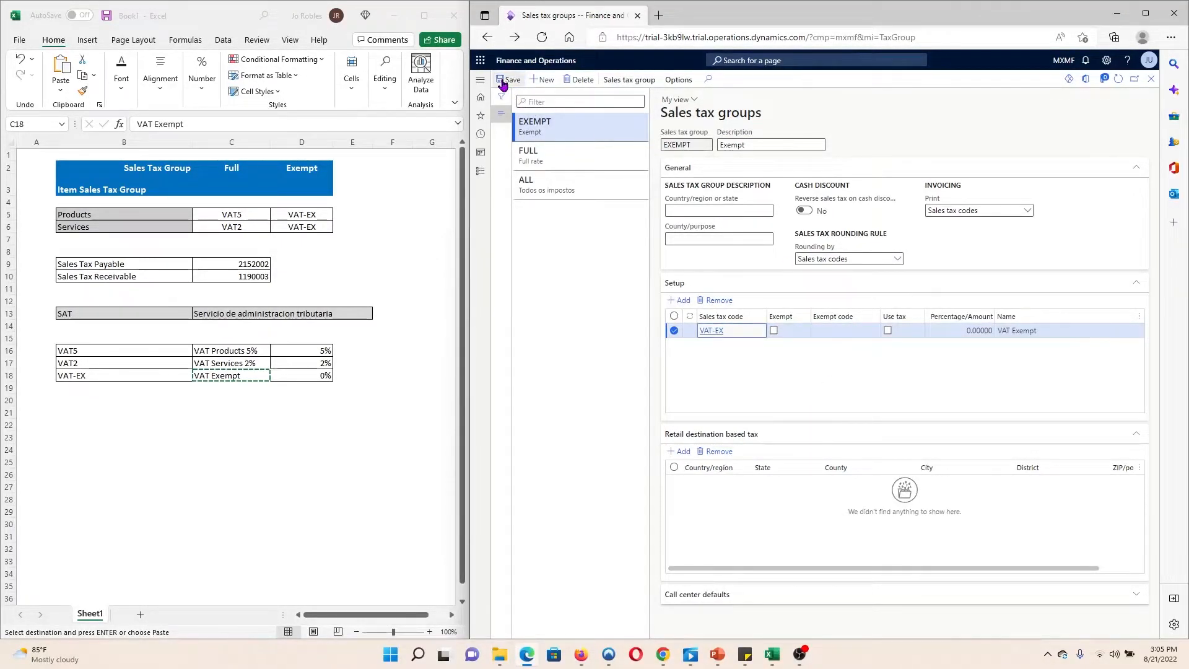
# Go to the item sales tax groups and create a group named Products with the description "Products".
pyautogui.click(480, 177)
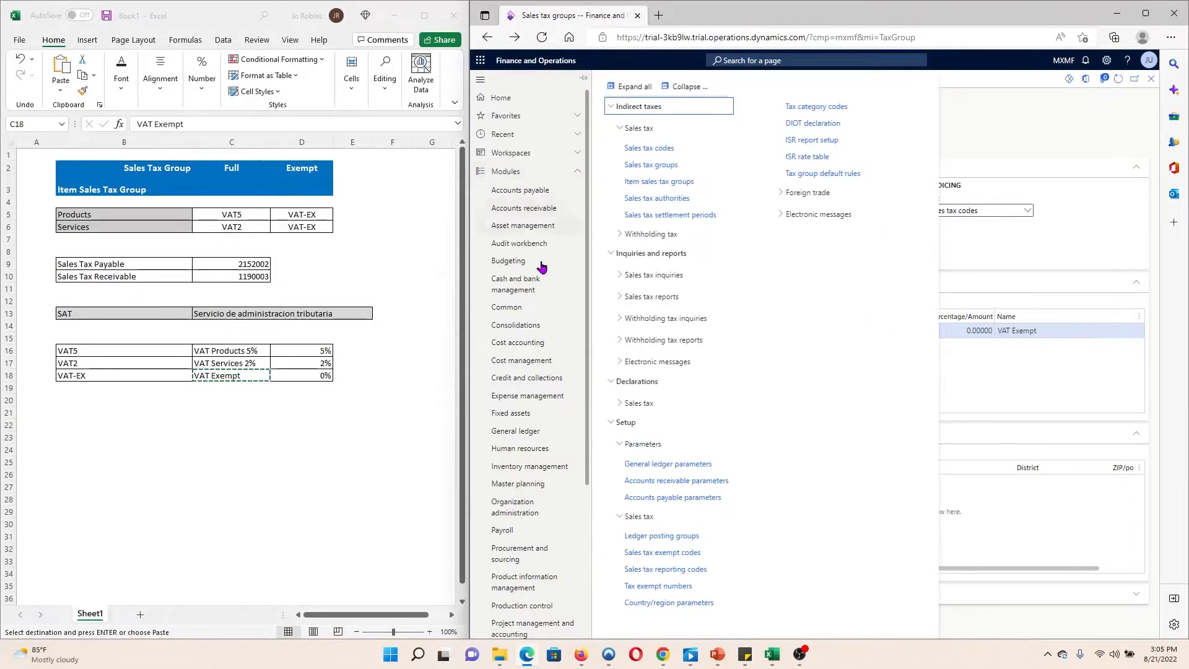
pyautogui.click(662, 184)
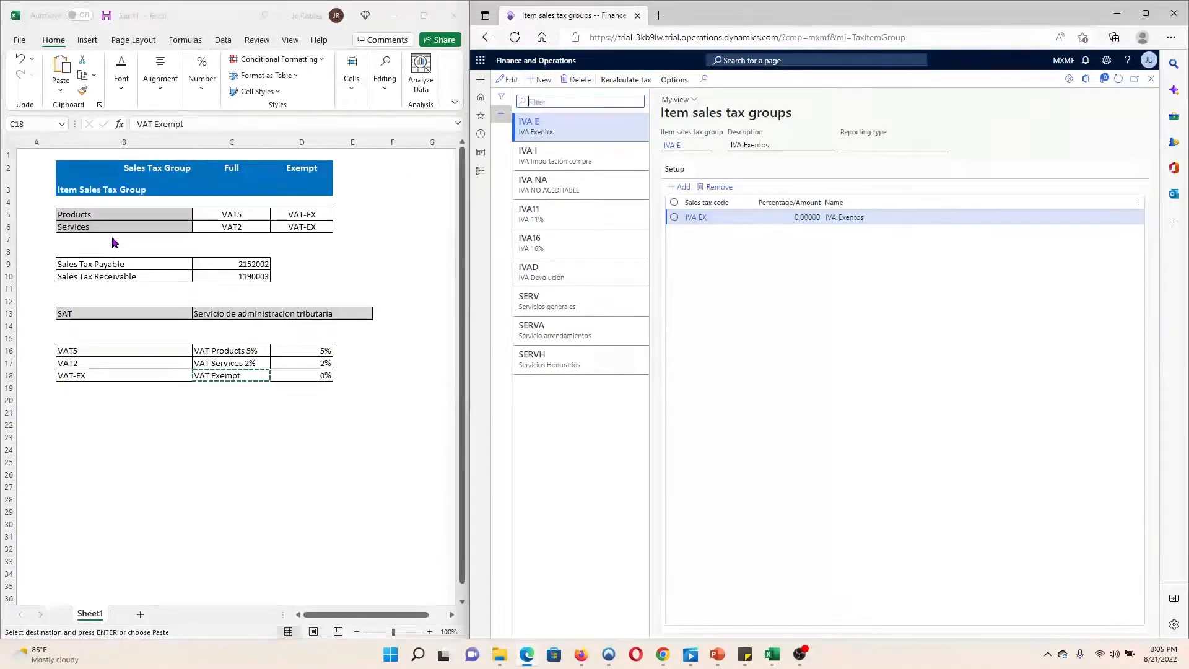
pyautogui.click(540, 82)
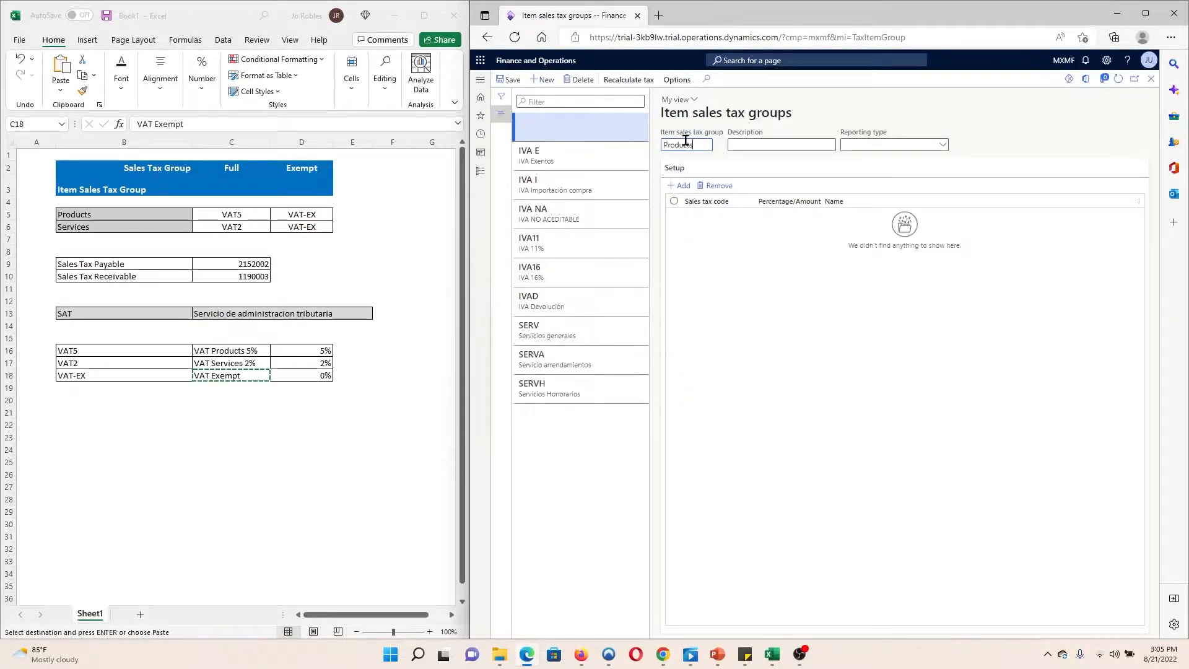
pyautogui.click(754, 148)
pyautogui.moveTo(706, 146); pyautogui.dragTo(629, 132)
pyautogui.hotkey('ctrl', 'c')
pyautogui.click(779, 149)
pyautogui.hotkey('ctrl', 'v')
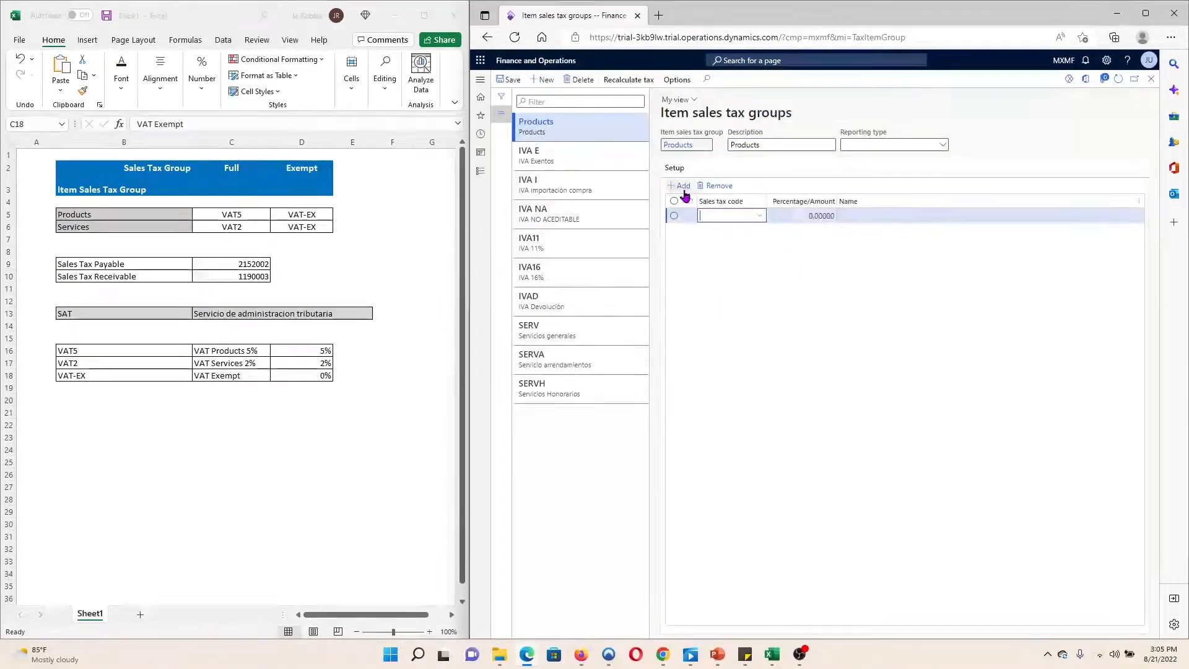
# Add the sales tax codes VAT5 and VAT-EX to the Products item sales tax group and save it.
pyautogui.click(760, 216)
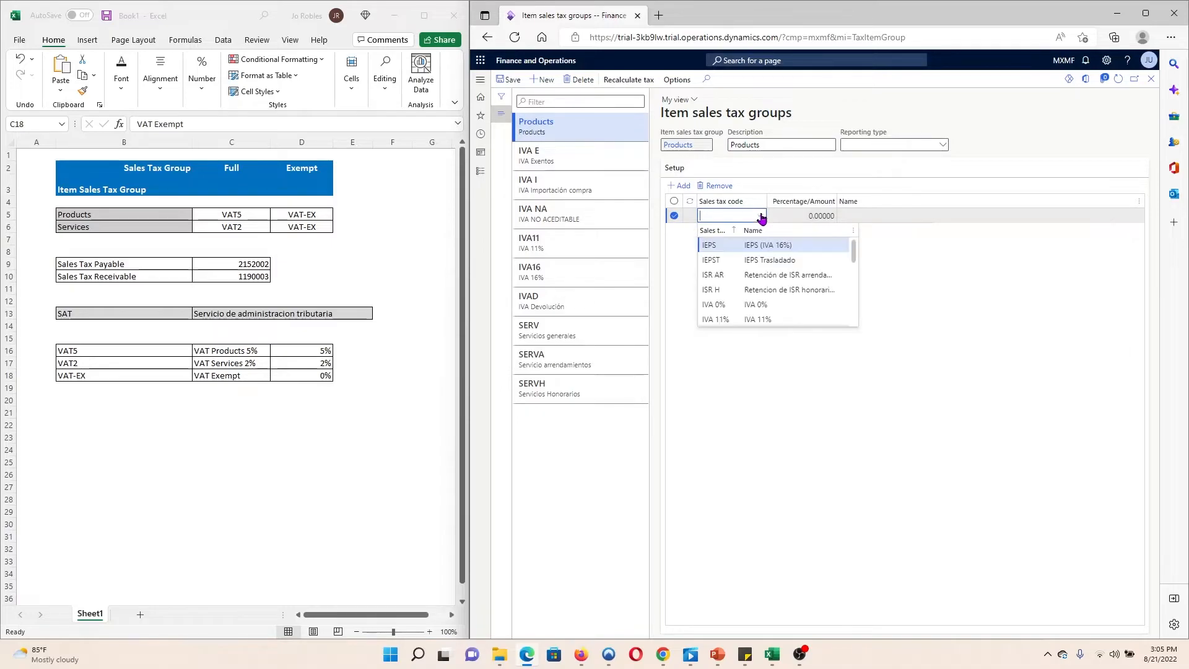
pyautogui.scroll(-3, 782, 319)
pyautogui.scroll(-2, 782, 319)
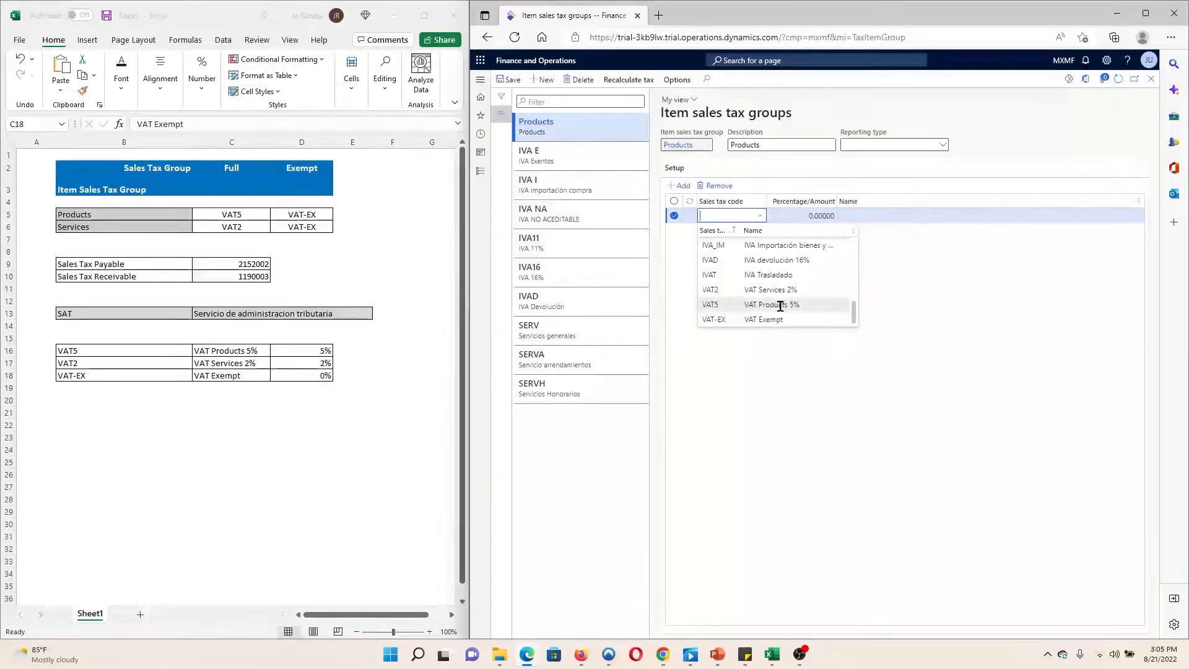
pyautogui.click(774, 300)
pyautogui.click(680, 185)
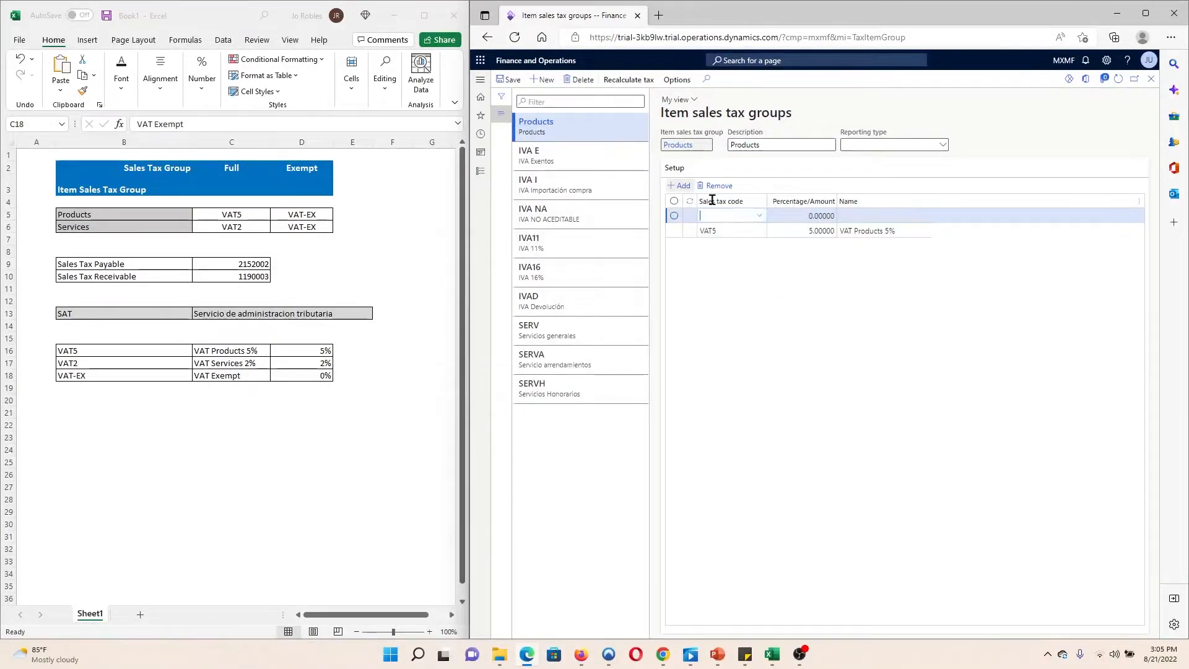
pyautogui.click(759, 217)
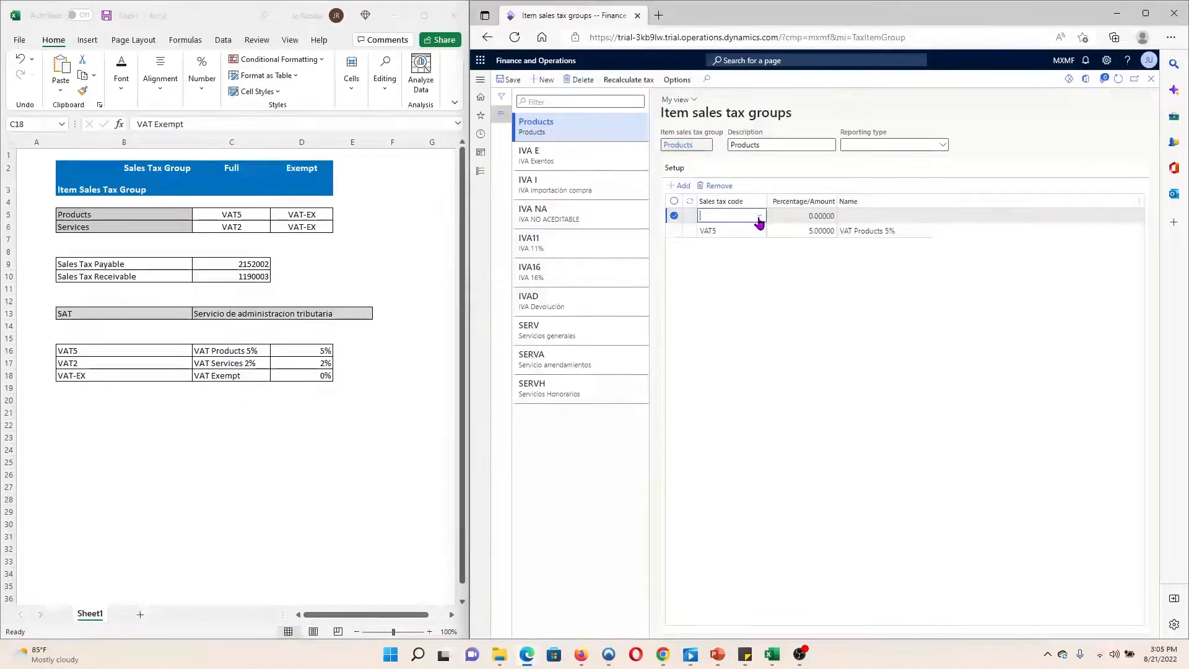
pyautogui.click(762, 216)
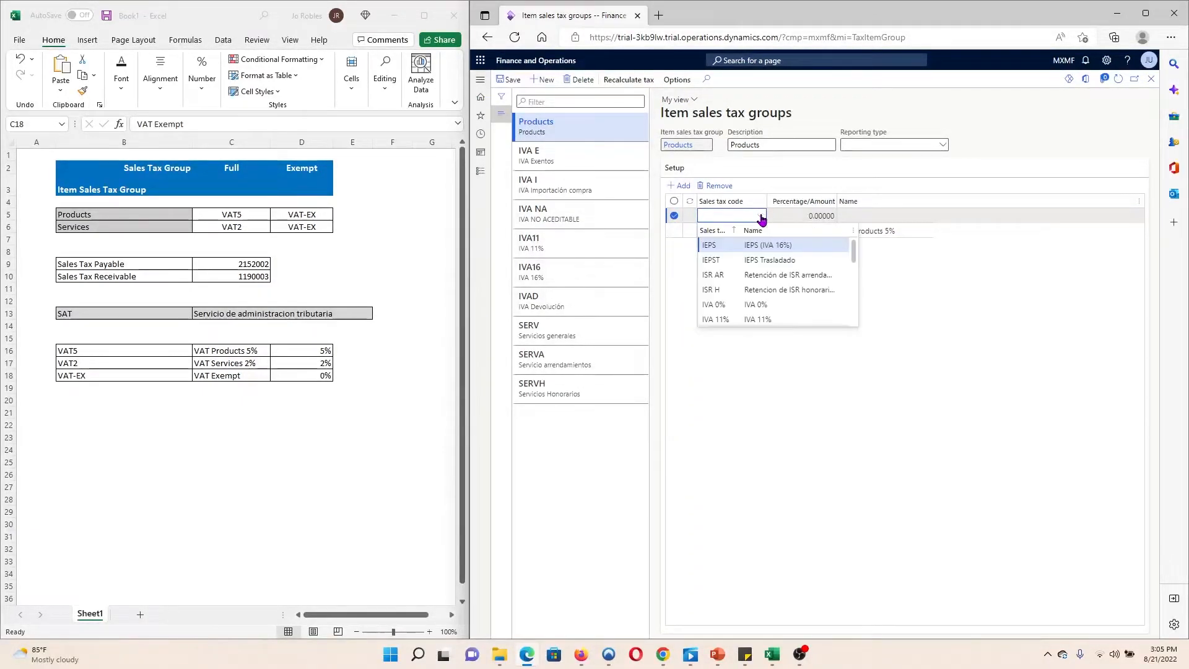
pyautogui.scroll(-3, 766, 335)
pyautogui.click(768, 320)
pyautogui.click(508, 80)
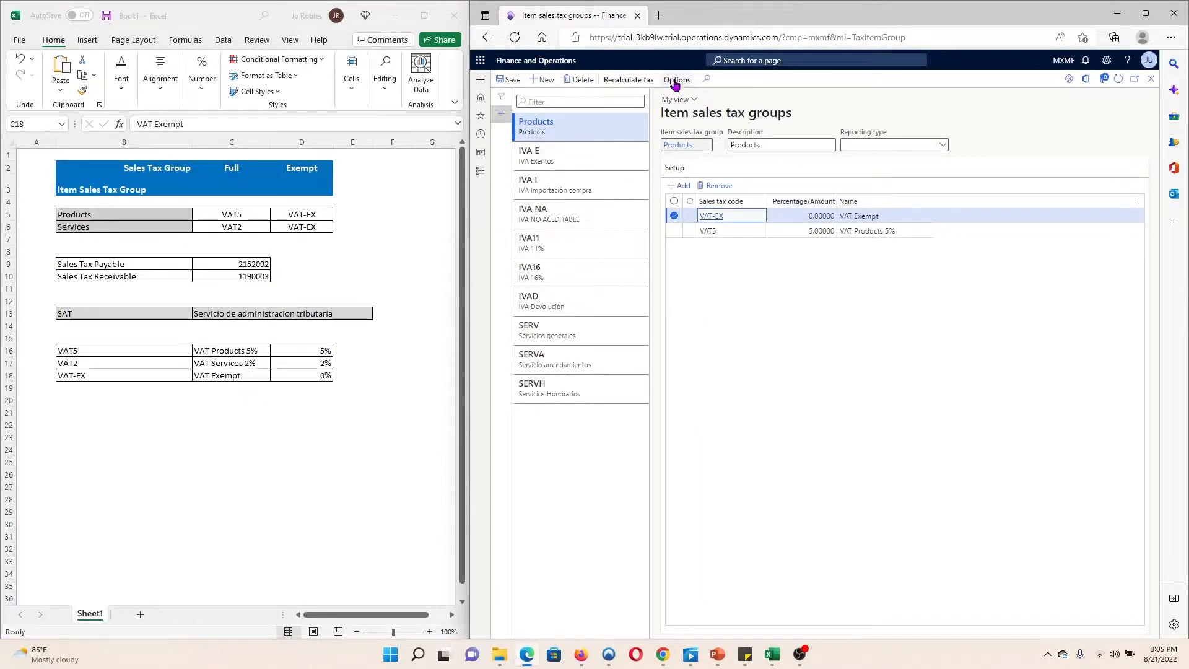
# Create an item sales tax group named Services with the description "Services".
pyautogui.click(545, 80)
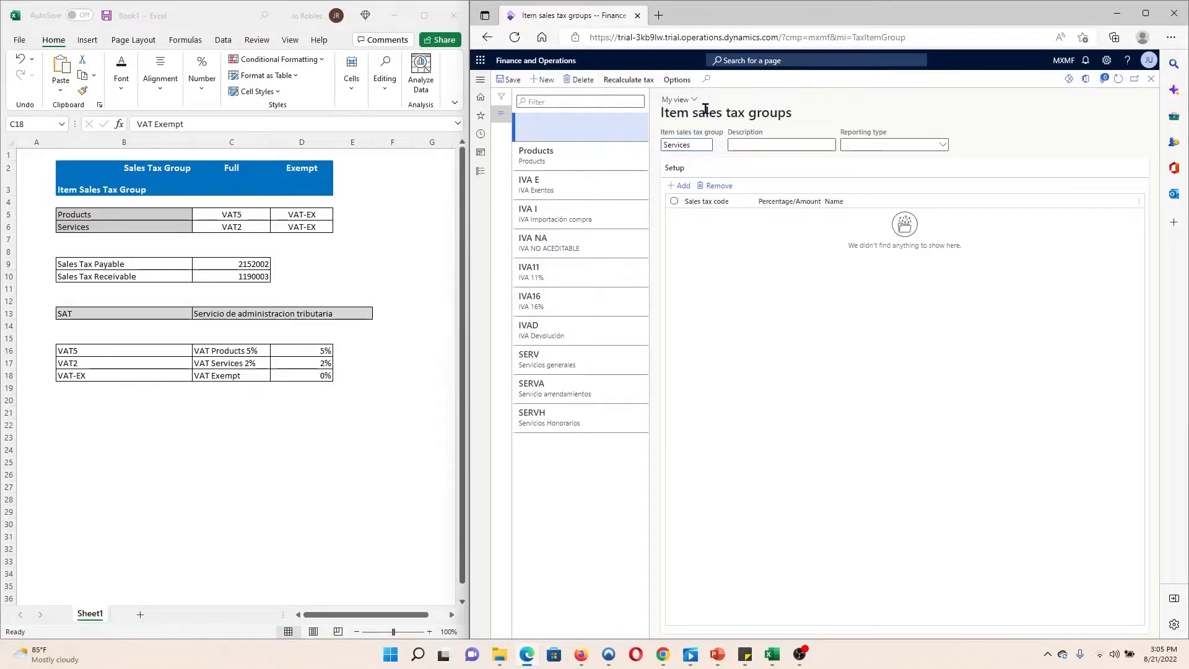
pyautogui.press('Tab')
pyautogui.write('Services')
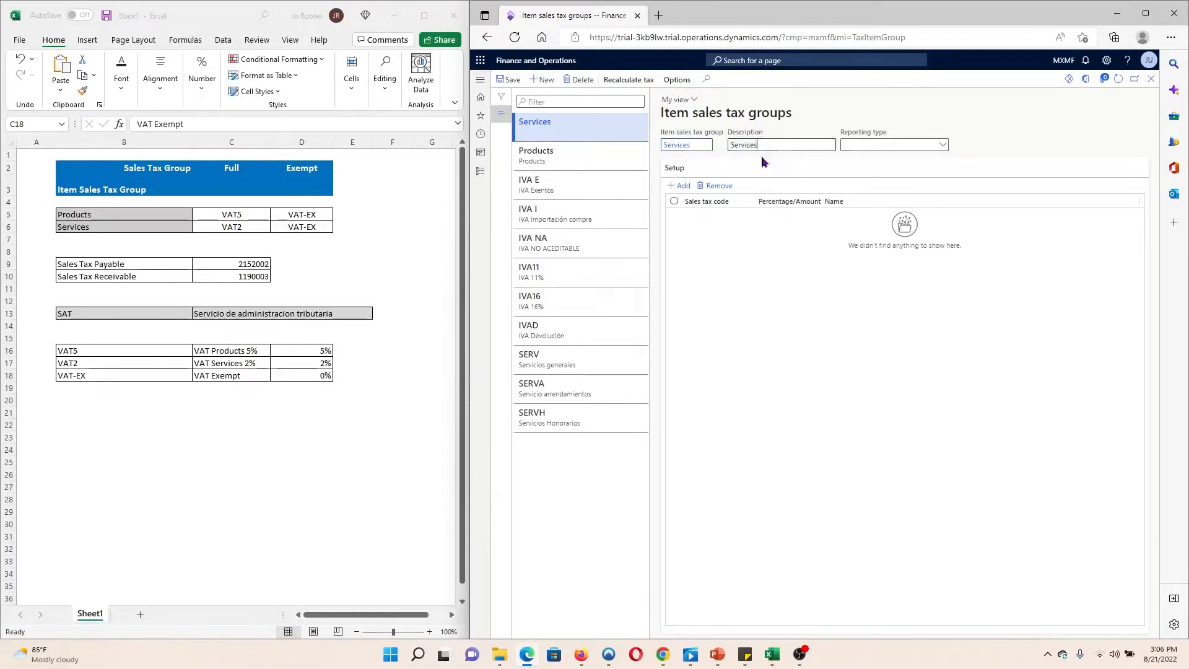
# Add the sales tax codes VAT2 and VAT-EX to the Services item sales tax group.
pyautogui.click(680, 186)
pyautogui.click(759, 216)
pyautogui.scroll(-3, 749, 282)
pyautogui.click(746, 289)
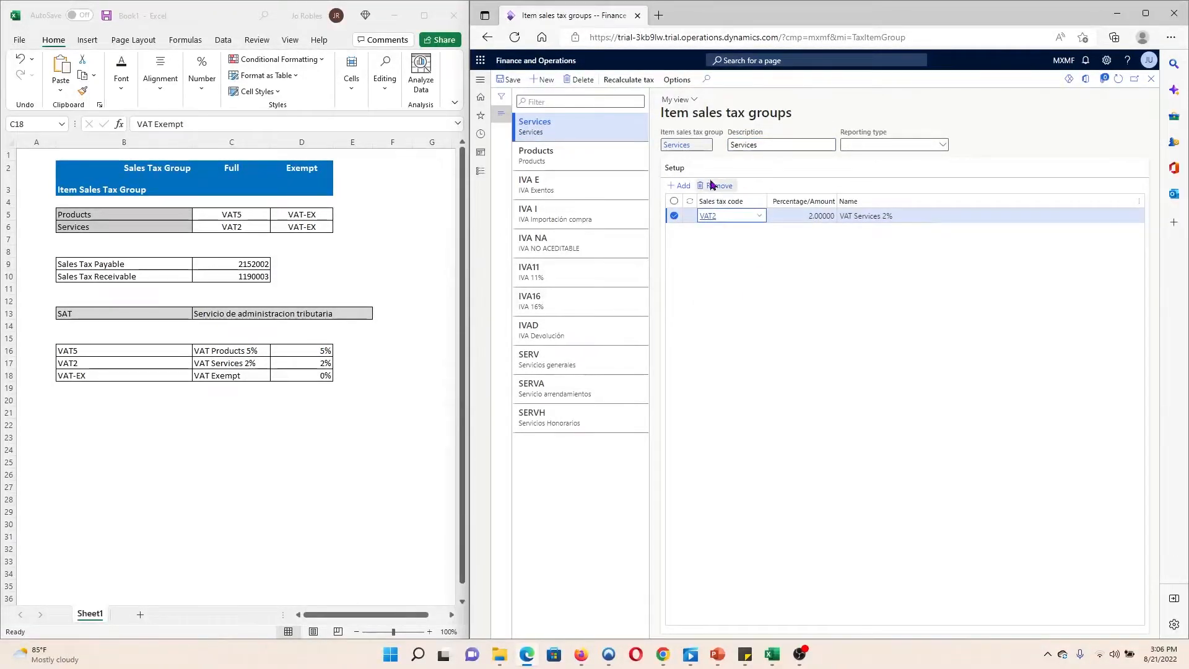
pyautogui.click(680, 186)
pyautogui.click(760, 216)
pyautogui.scroll(-3, 768, 291)
pyautogui.click(744, 320)
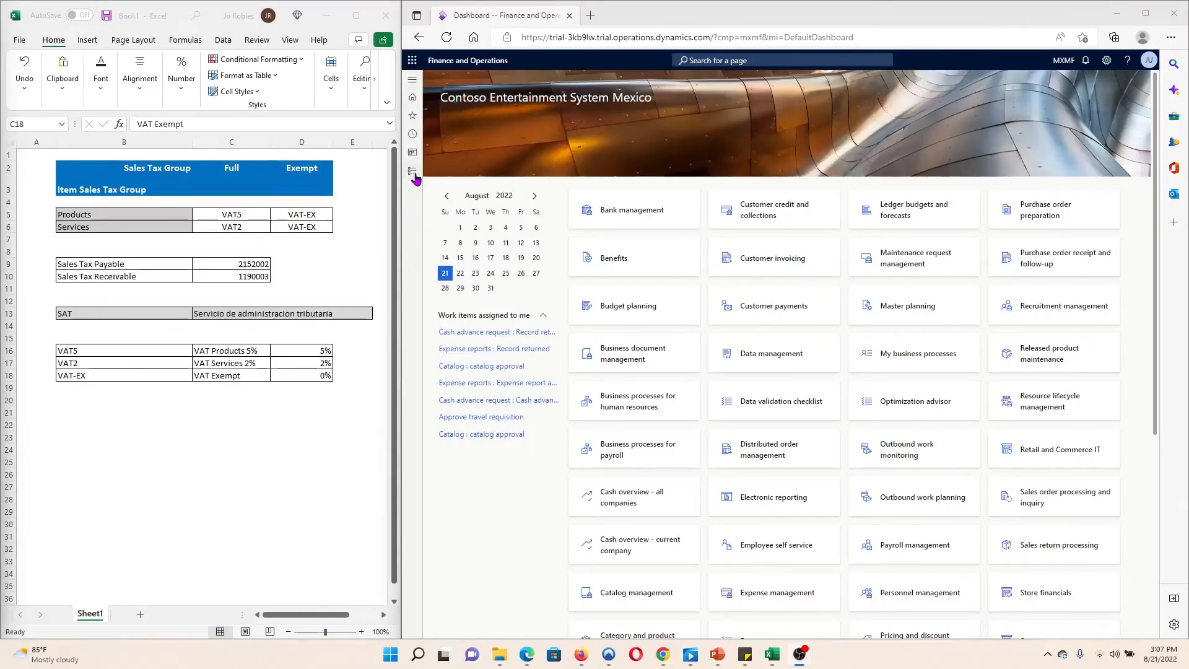
# Go to all customers in Accounts receivable and open the Graphic Design Institute customer record.
pyautogui.click(413, 175)
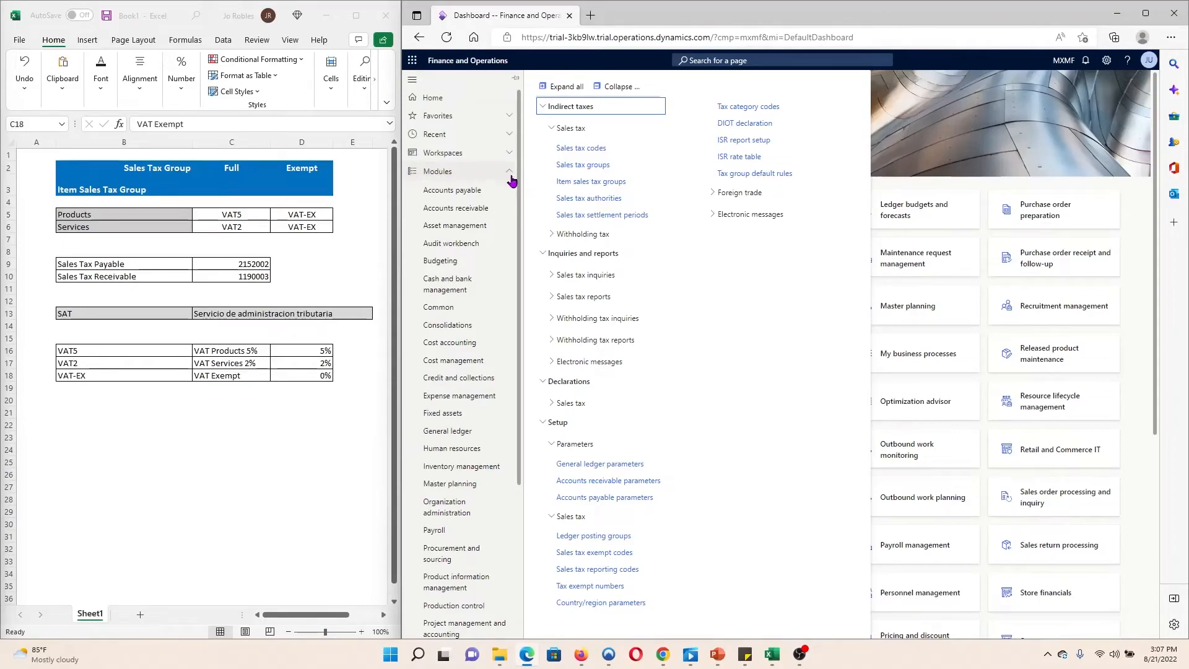
pyautogui.click(476, 209)
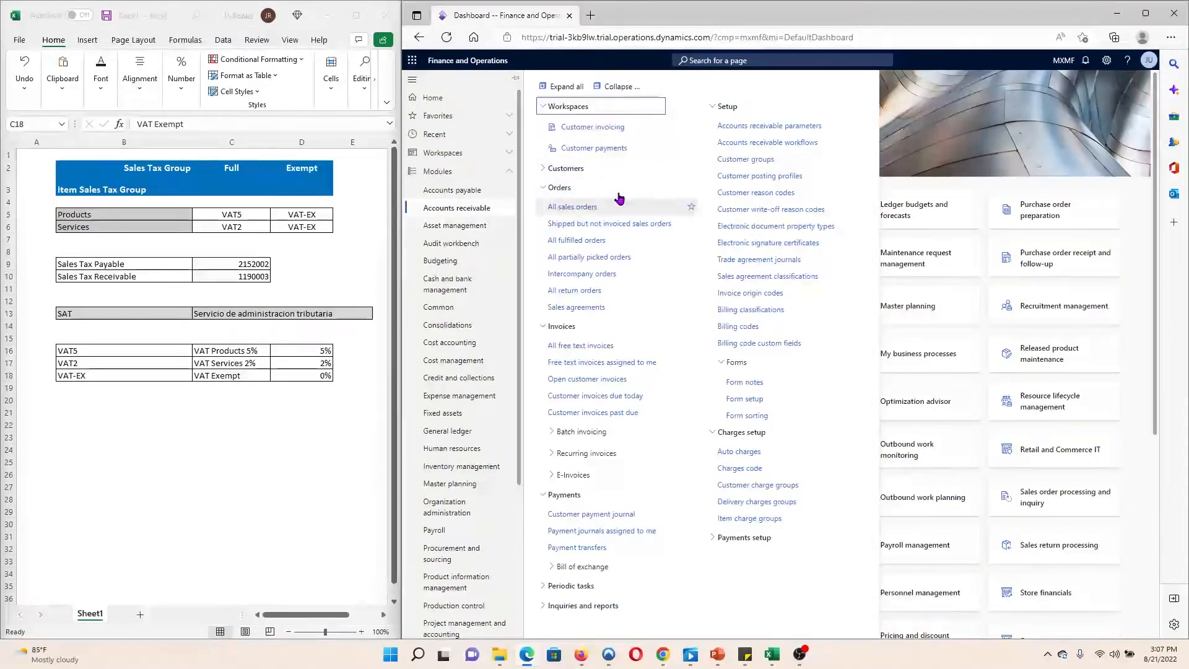
pyautogui.click(557, 168)
pyautogui.click(569, 189)
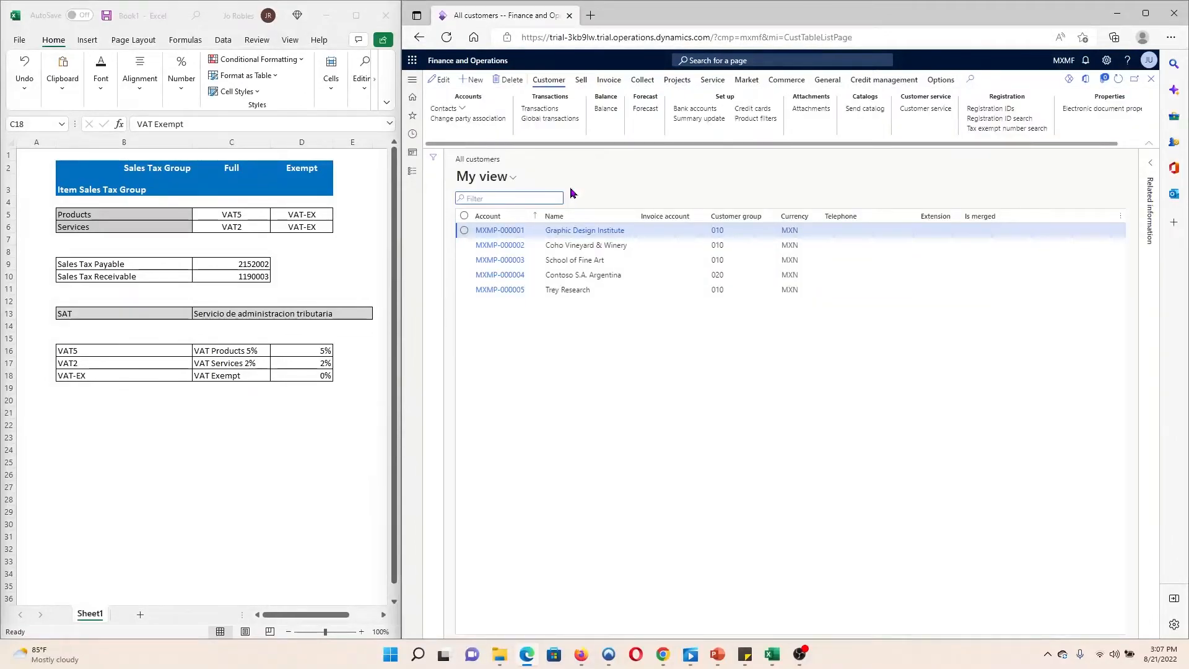
pyautogui.click(503, 231)
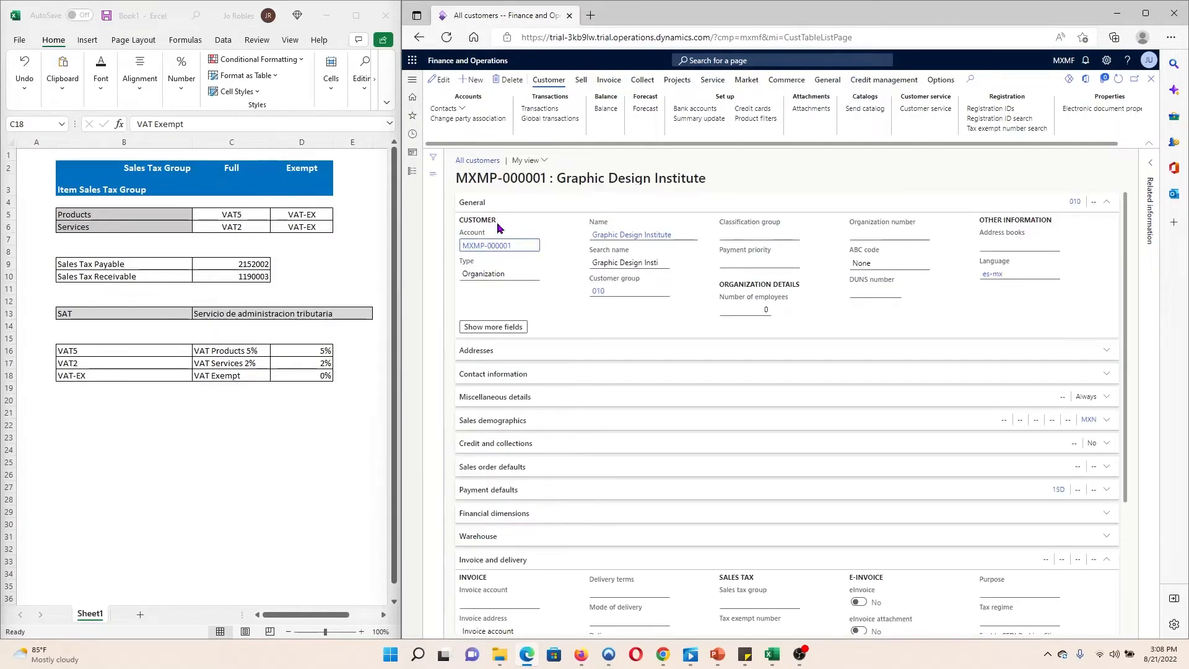
# Assign the sales tax group FULL to the customer's invoice and delivery settings and save the record.
pyautogui.scroll(-1, 605, 454)
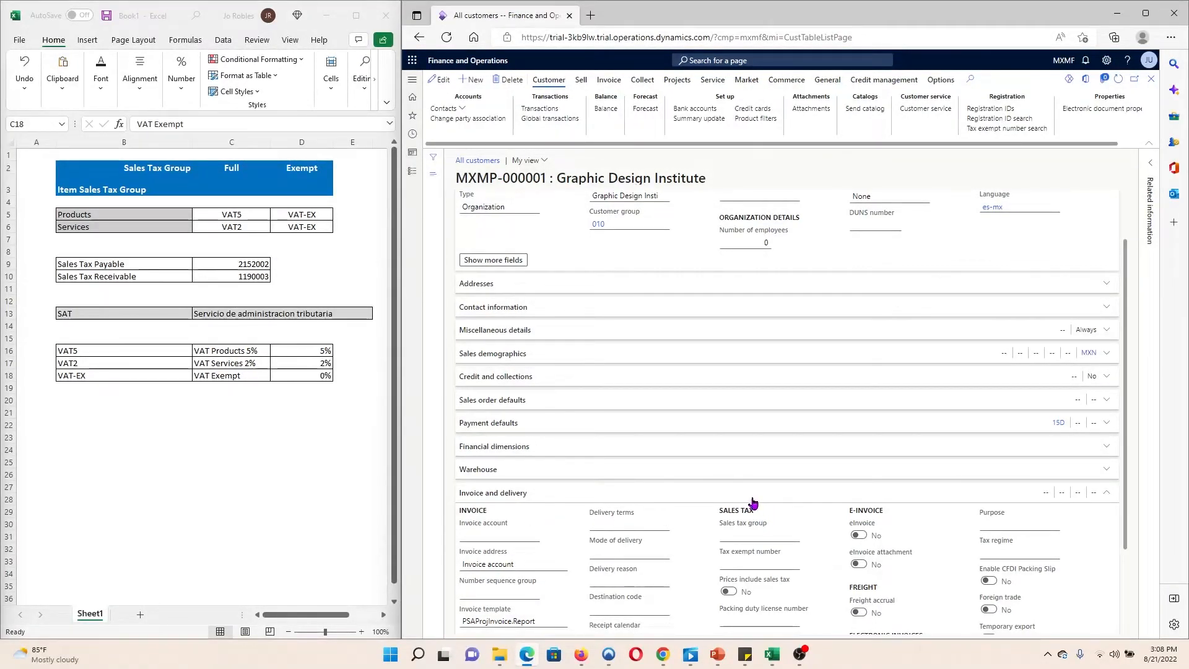
pyautogui.click(796, 542)
pyautogui.click(793, 534)
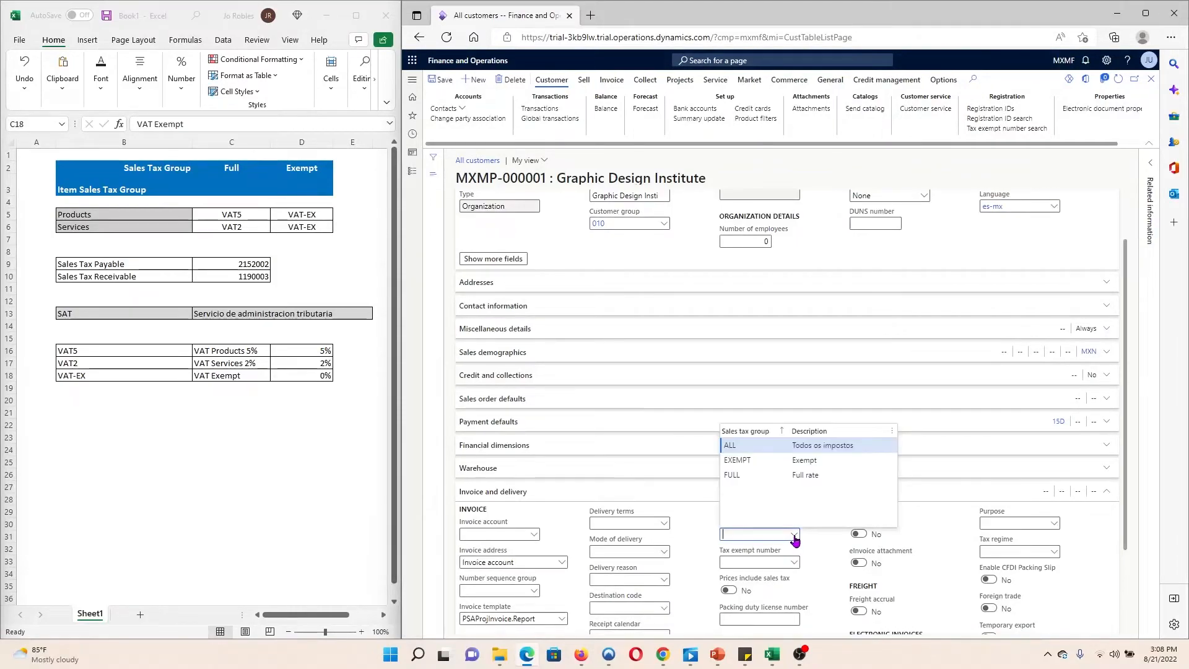
pyautogui.click(755, 476)
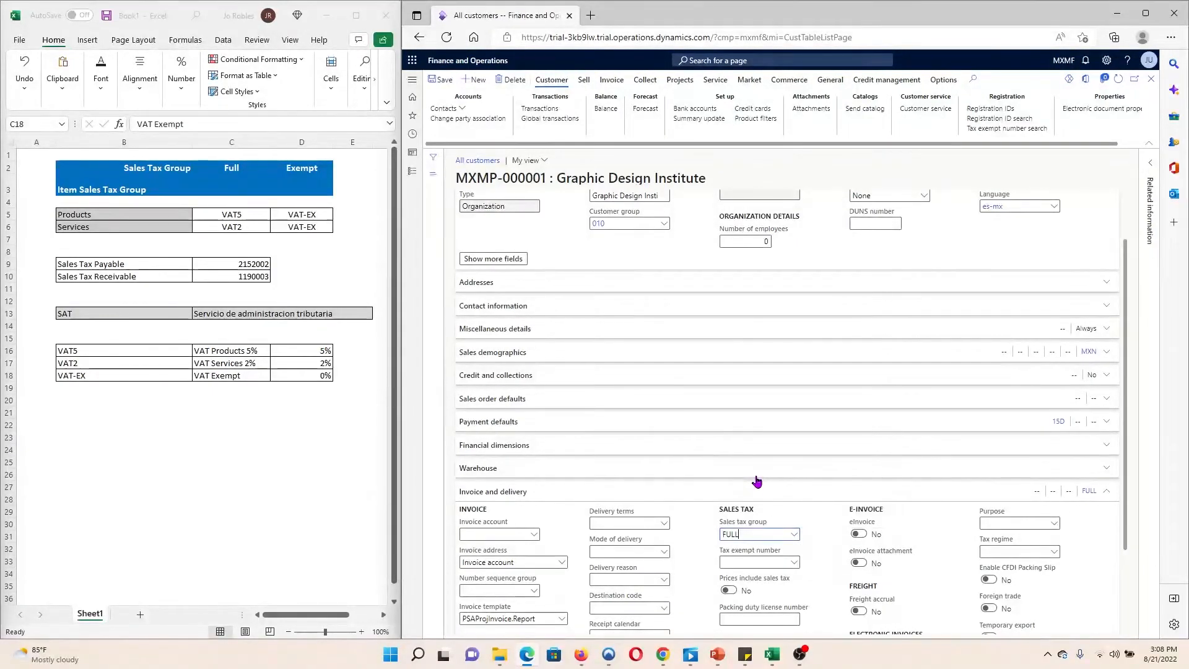
pyautogui.click(440, 84)
# Open the released products list in Product information management.
pyautogui.click(413, 173)
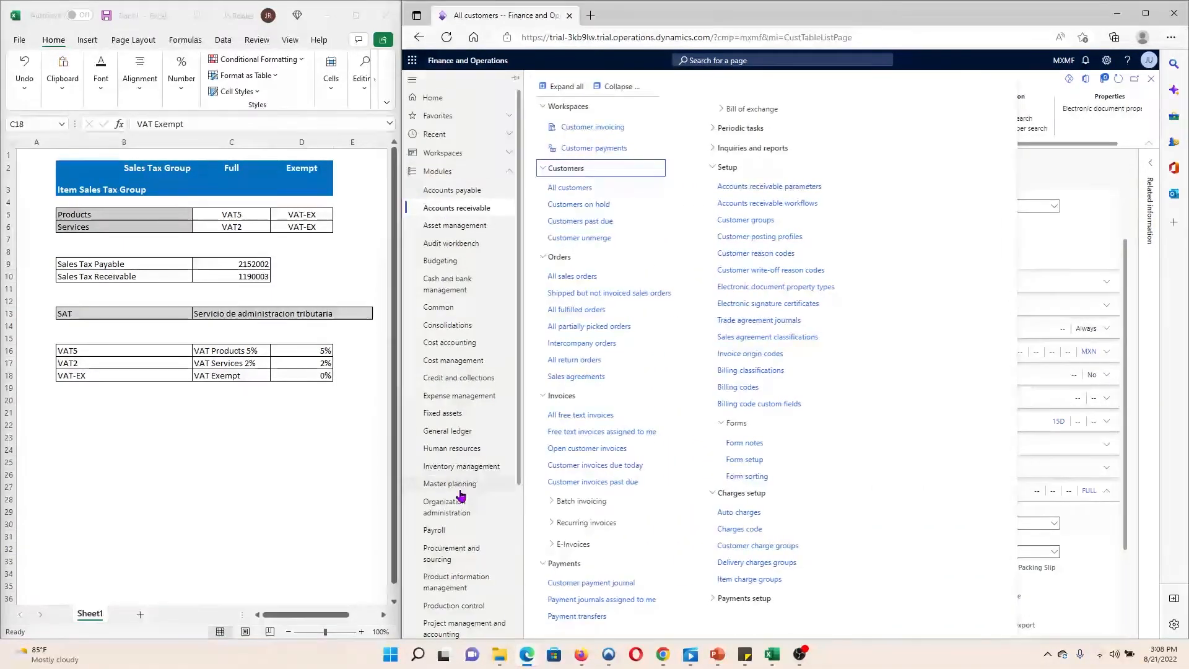
pyautogui.click(481, 581)
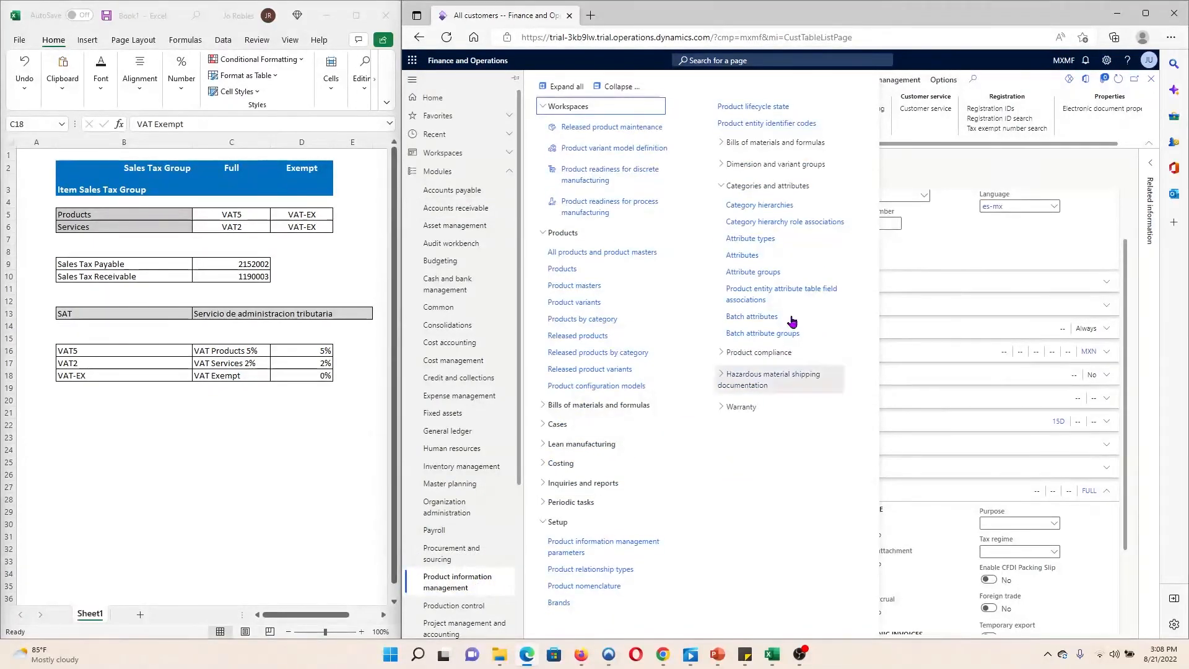
pyautogui.click(605, 338)
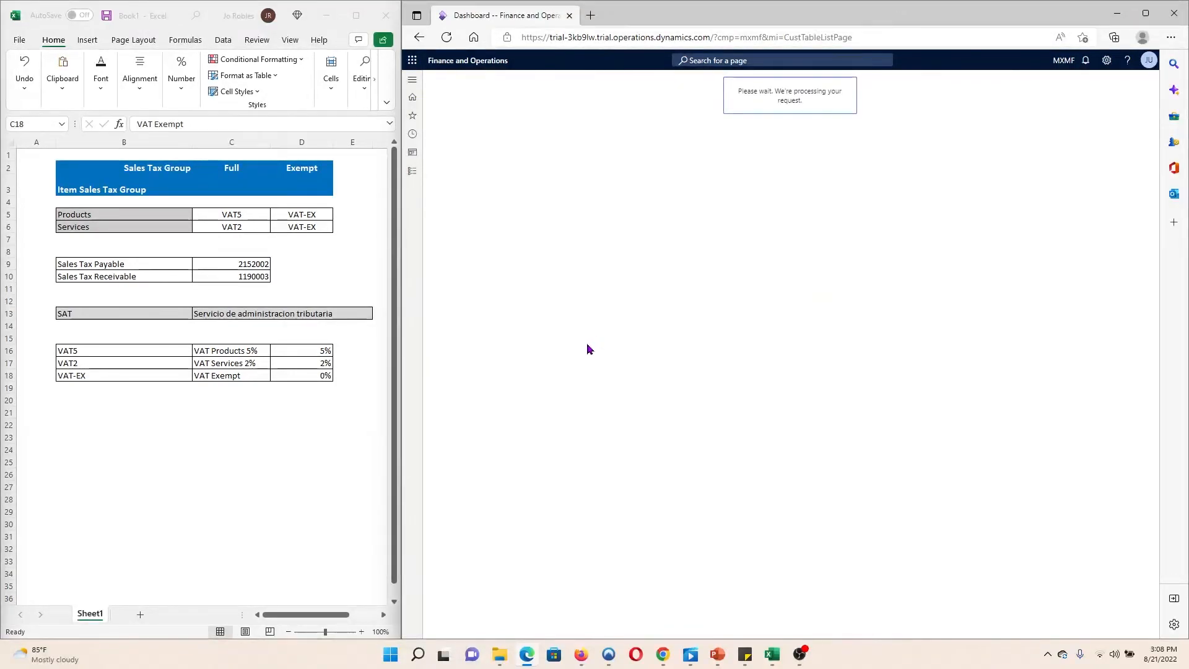
# Open the released product MXMF010 (Altavoz de agudos) and expand its Sell details to the taxation settings.
pyautogui.click(495, 234)
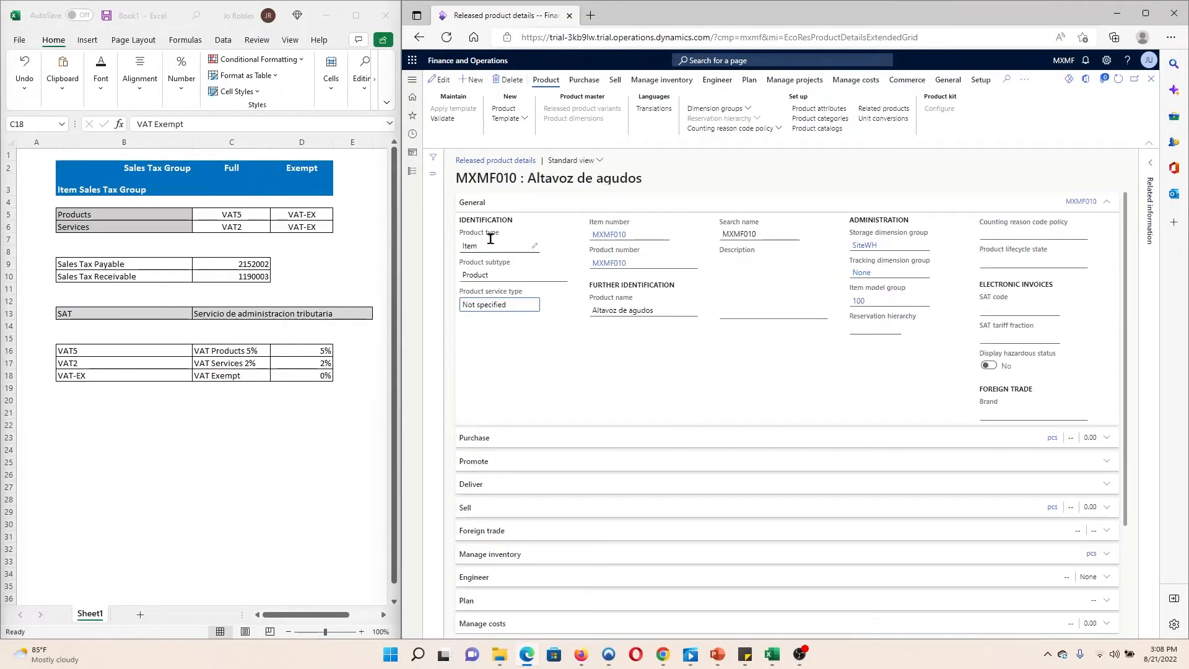
pyautogui.click(519, 510)
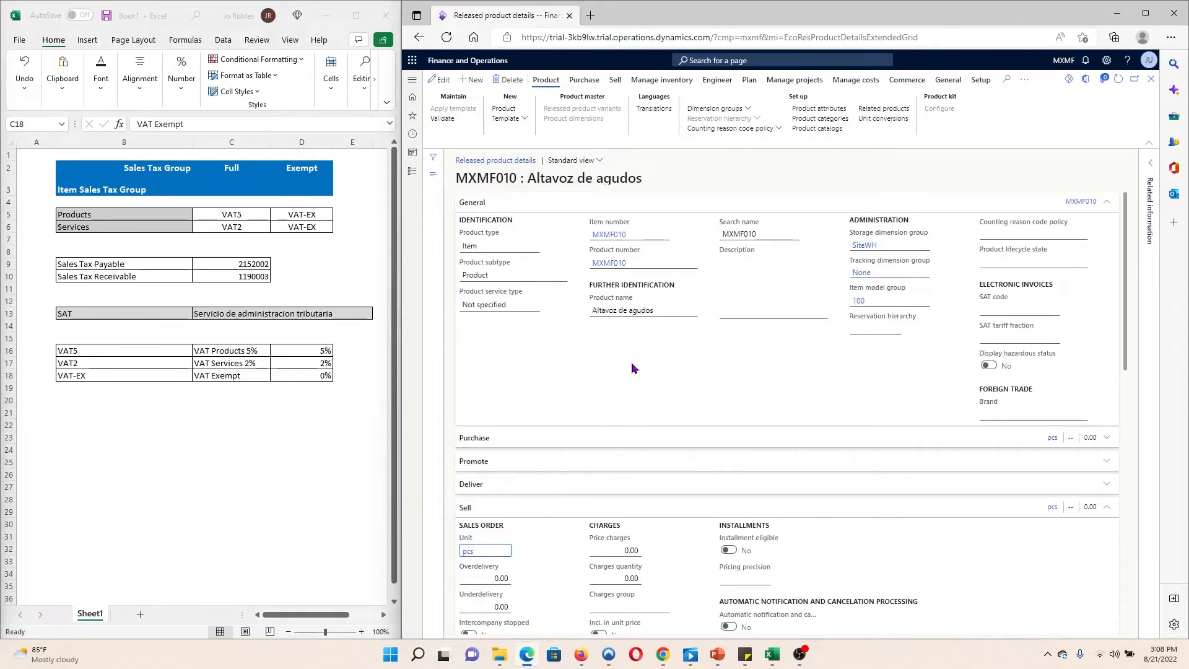
pyautogui.scroll(-1, 632, 364)
pyautogui.scroll(-3, 630, 365)
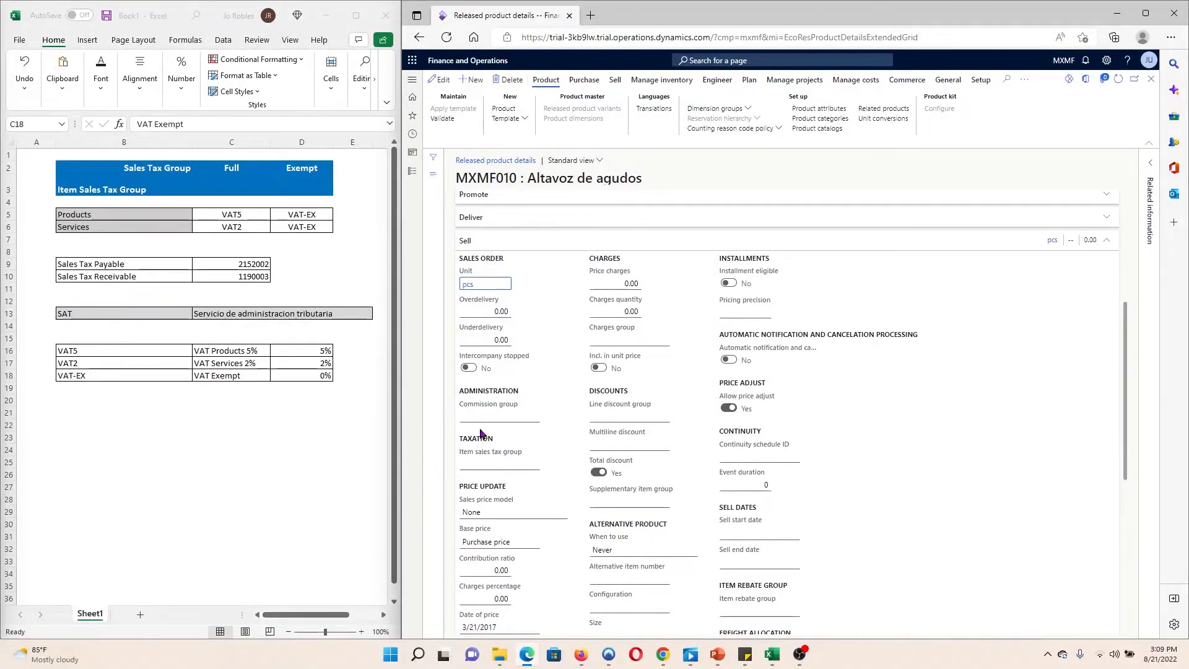
# Assign the item sales tax group Products to the product's sales taxation settings and save the record.
pyautogui.click(536, 467)
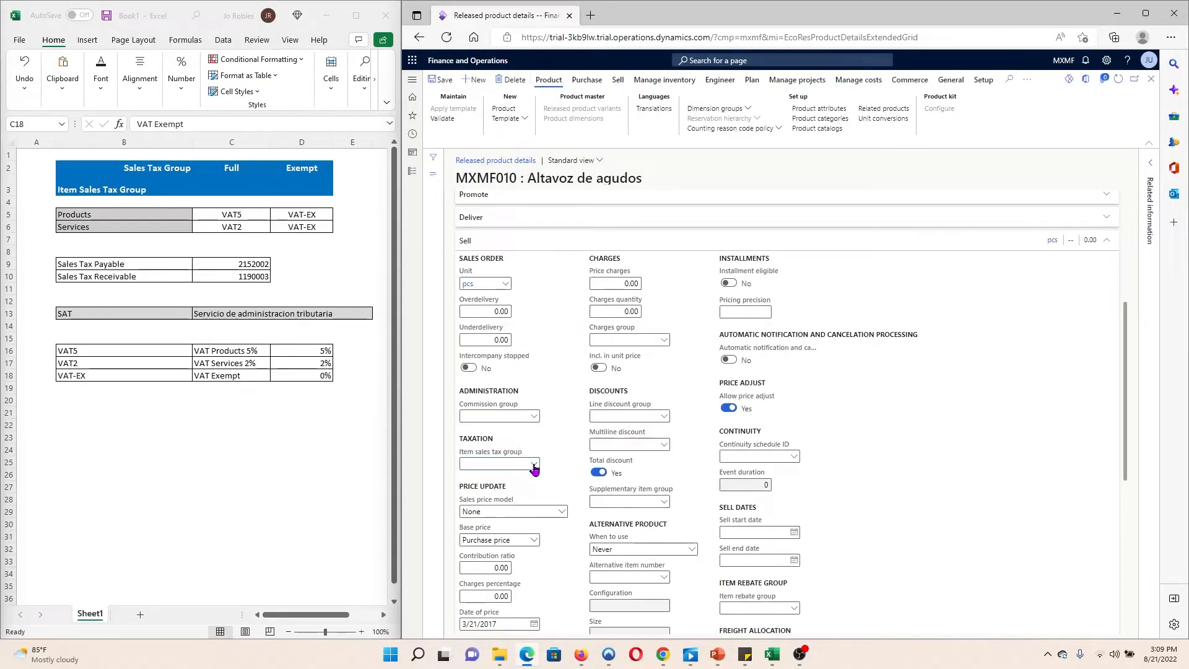
pyautogui.click(532, 464)
pyautogui.scroll(-3, 527, 567)
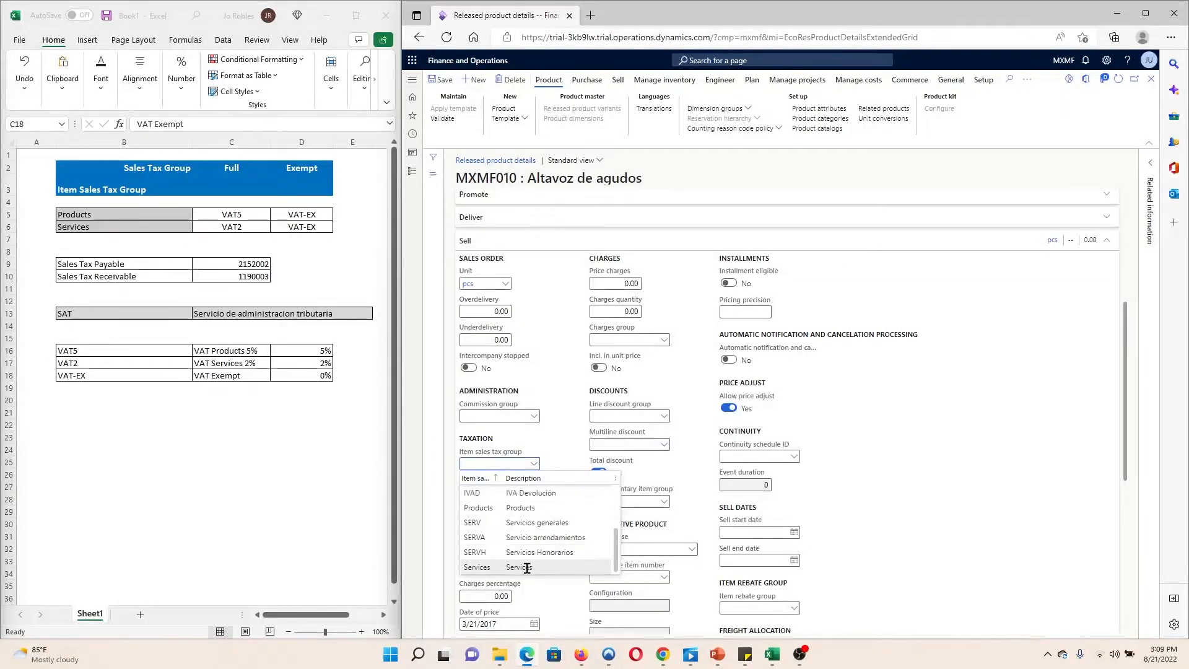
pyautogui.click(515, 507)
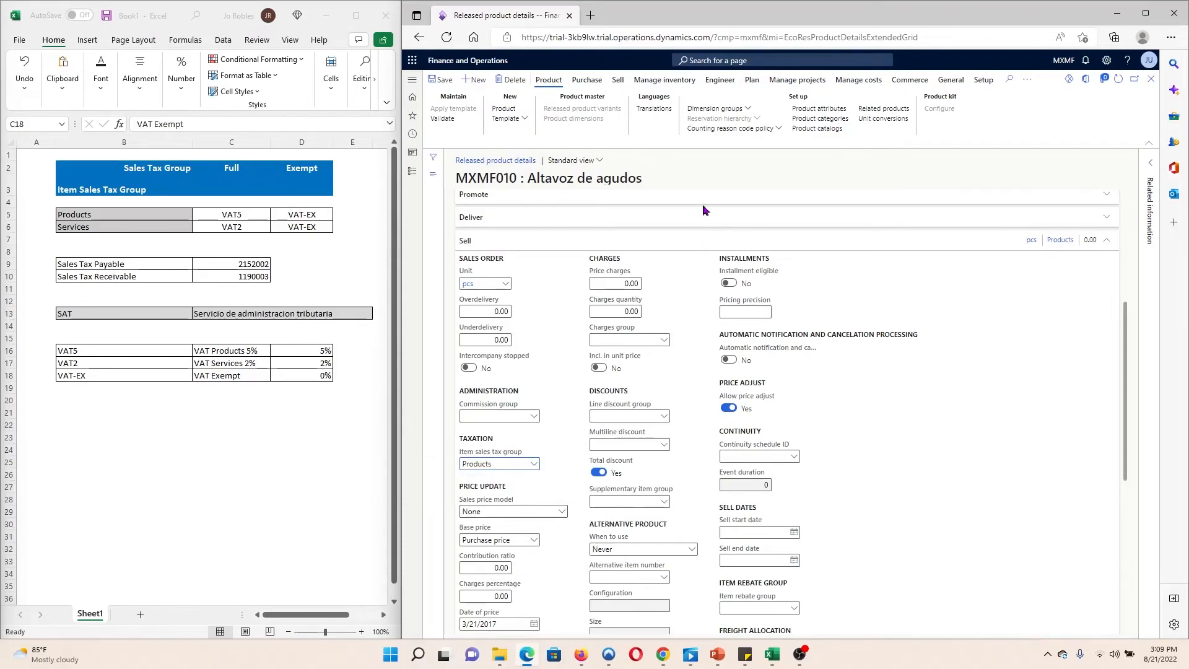
pyautogui.click(444, 81)
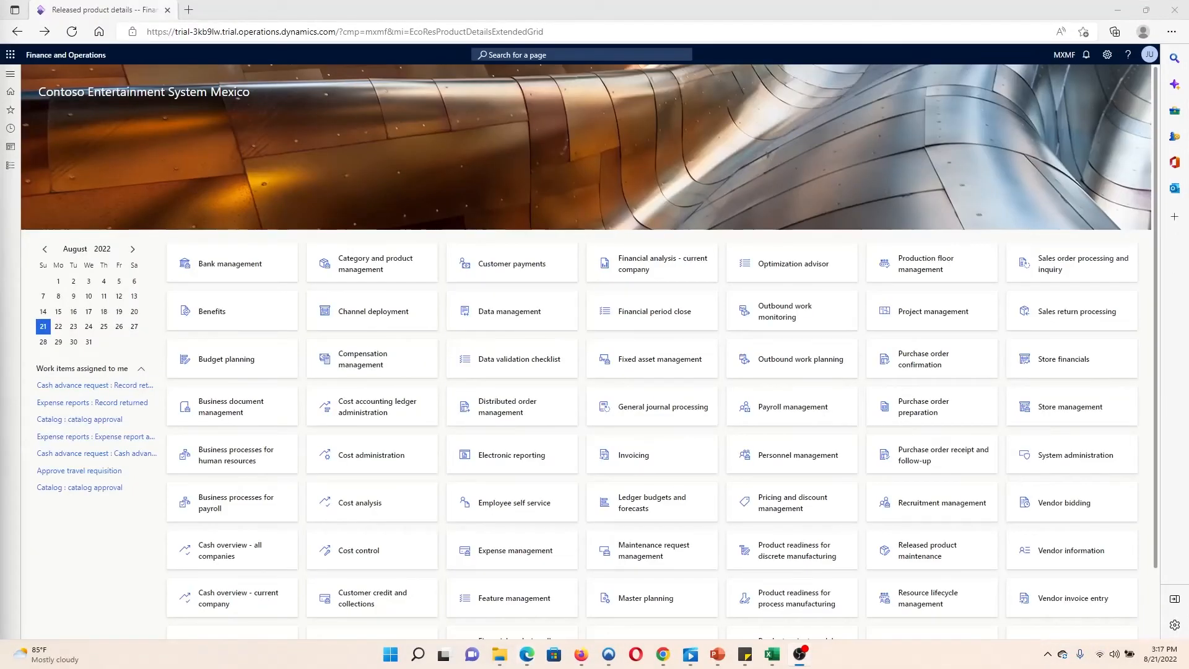
# Open the Graphic Design Institute customer from all customers in Accounts receivable and start a new sales order for it.
pyautogui.click(11, 166)
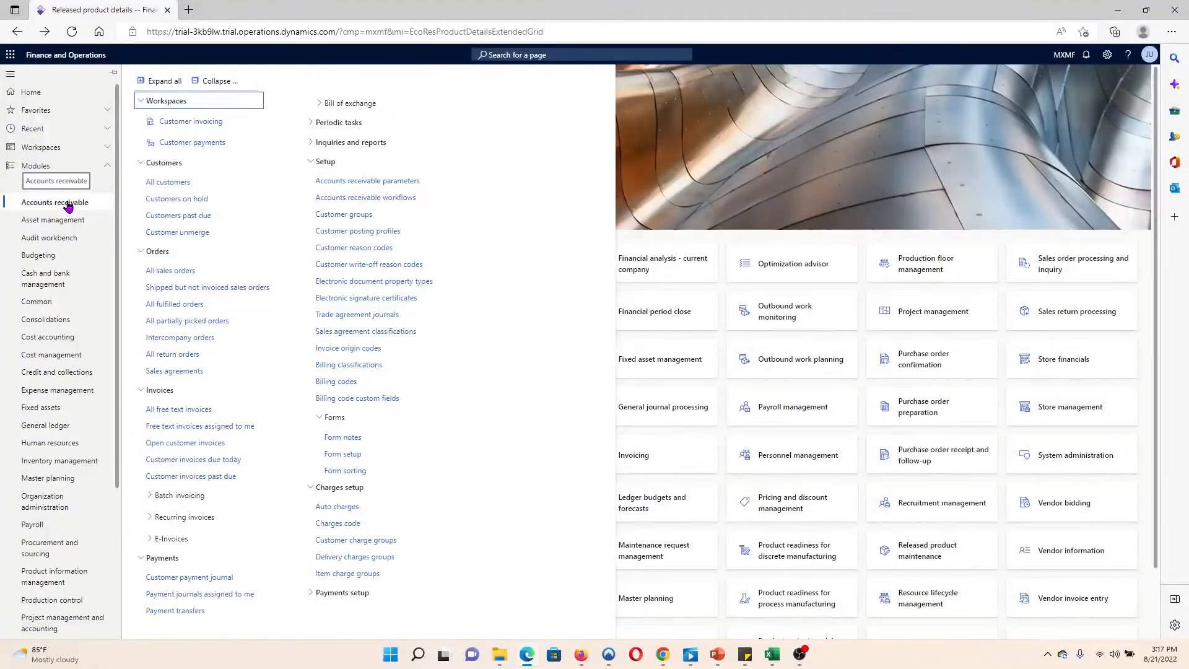
pyautogui.click(172, 187)
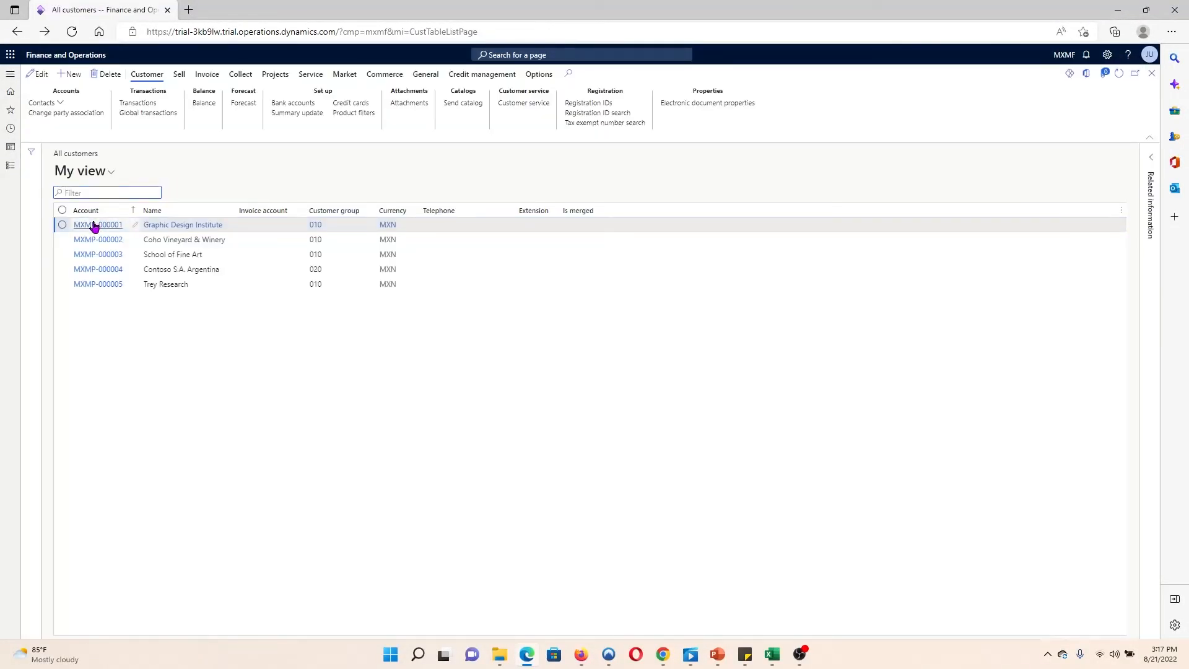
pyautogui.click(96, 225)
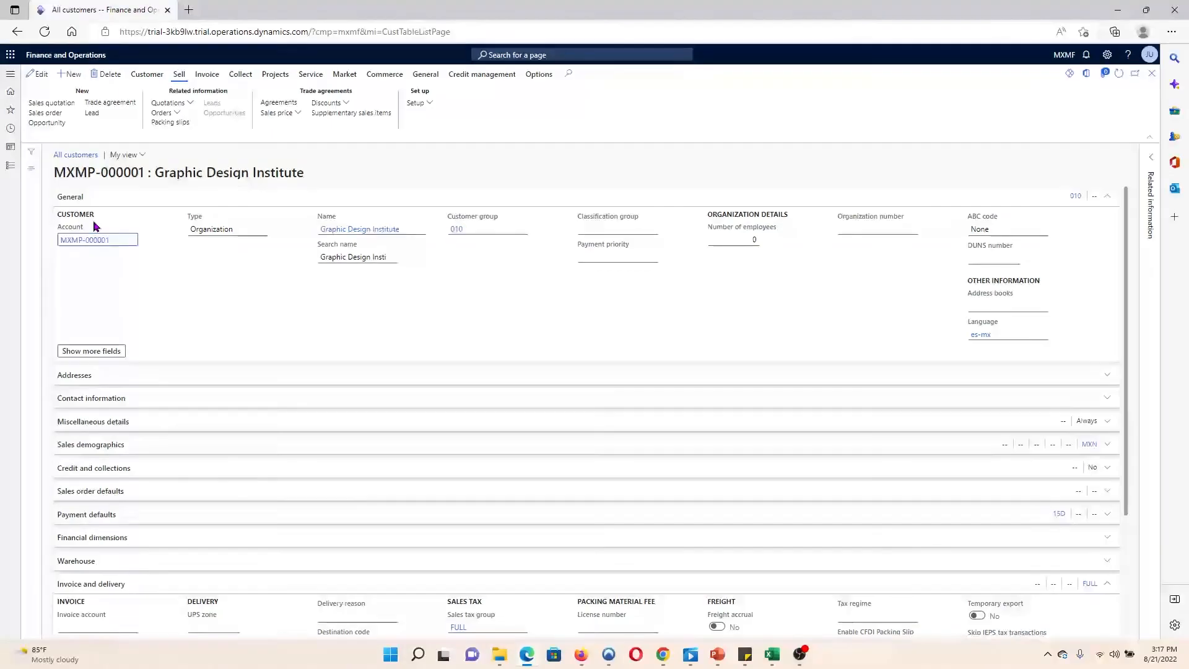
pyautogui.click(45, 114)
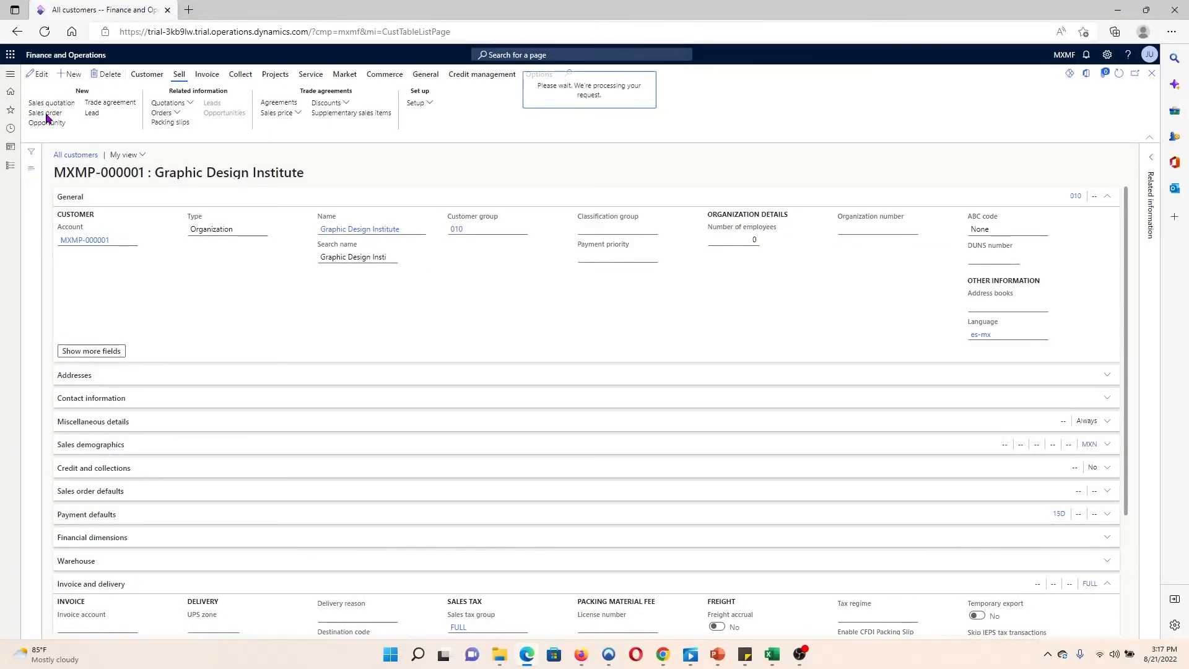
# Fill the first sales order line with item MXMF010 and a unit price of 500.00.
pyautogui.click(239, 270)
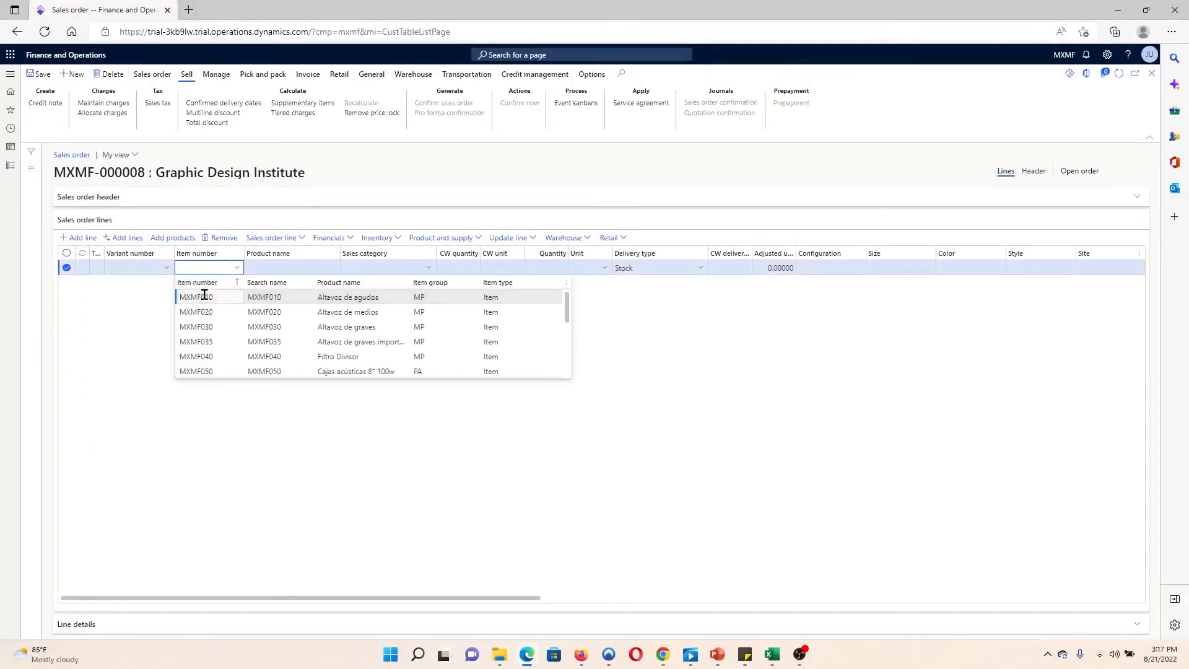
pyautogui.click(204, 297)
pyautogui.click(822, 267)
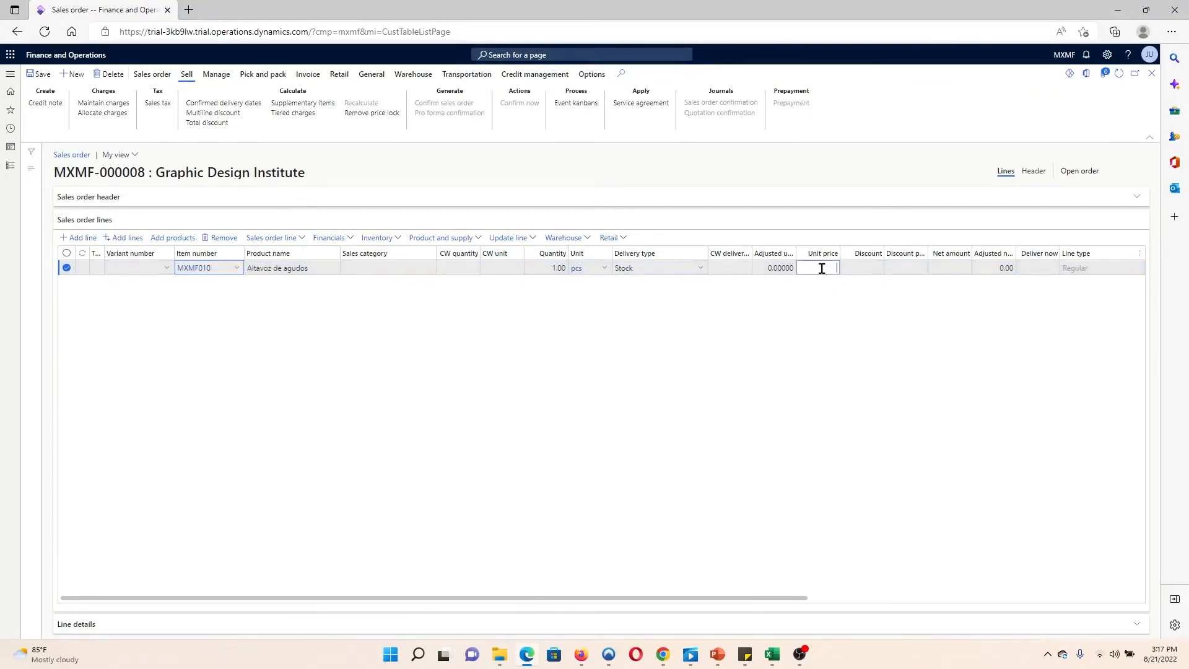
pyautogui.click(855, 313)
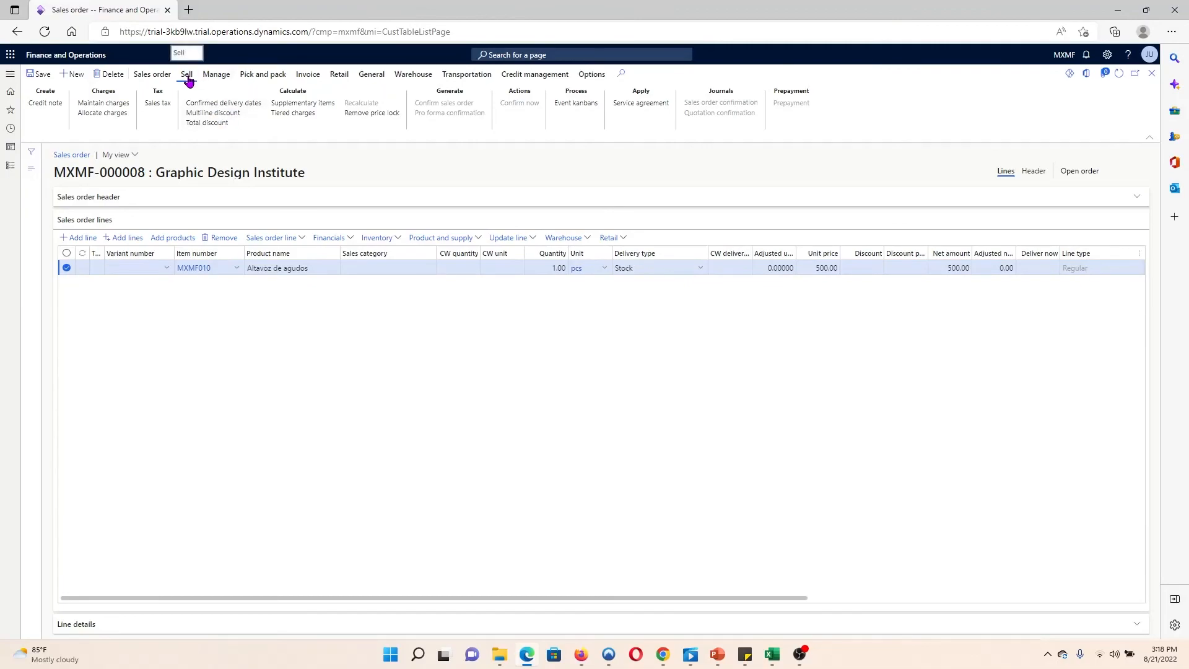
# Review the sales tax calculated for the sales order and close the temporary sales tax transactions.
pyautogui.click(158, 104)
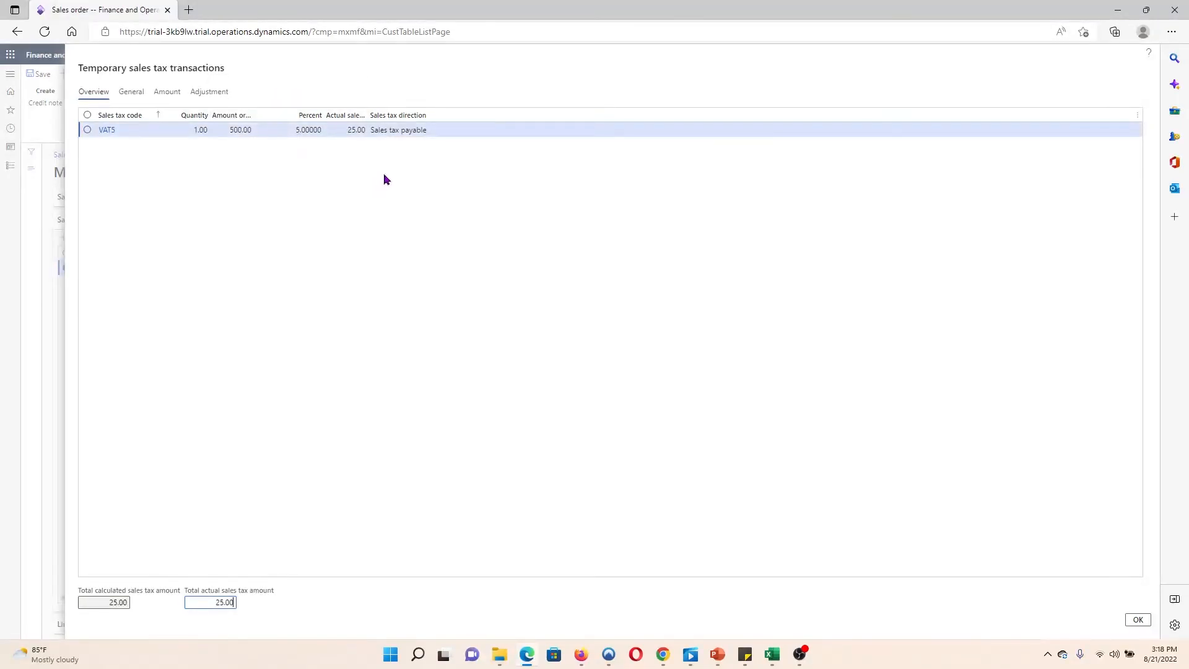
pyautogui.click(1140, 621)
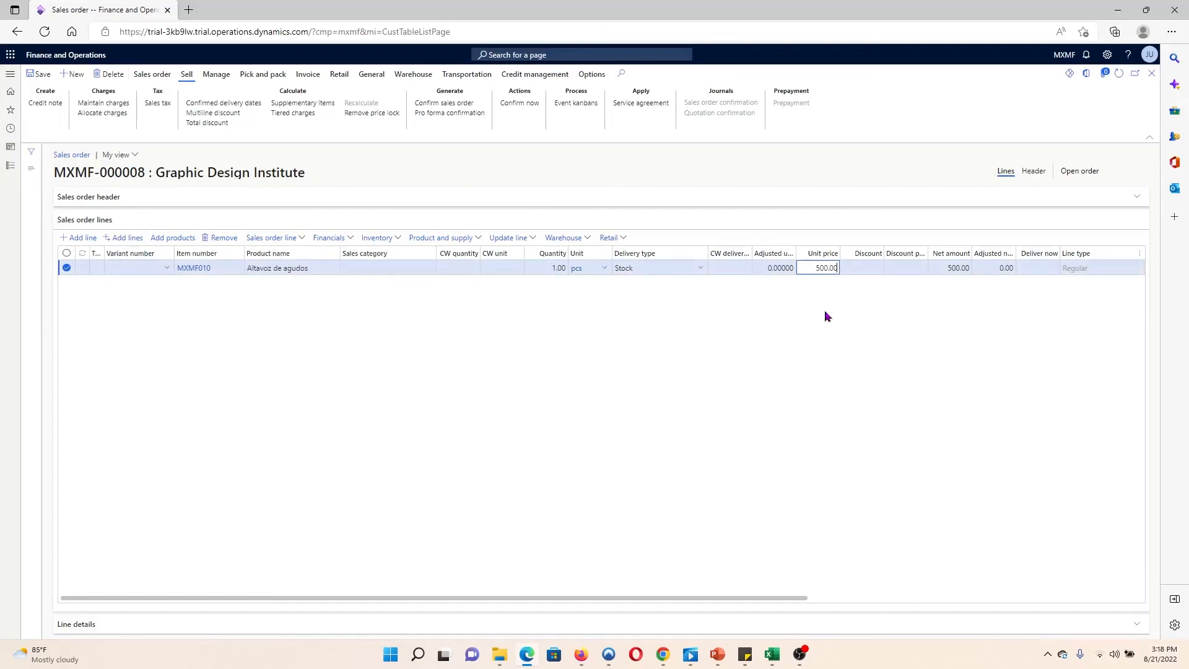